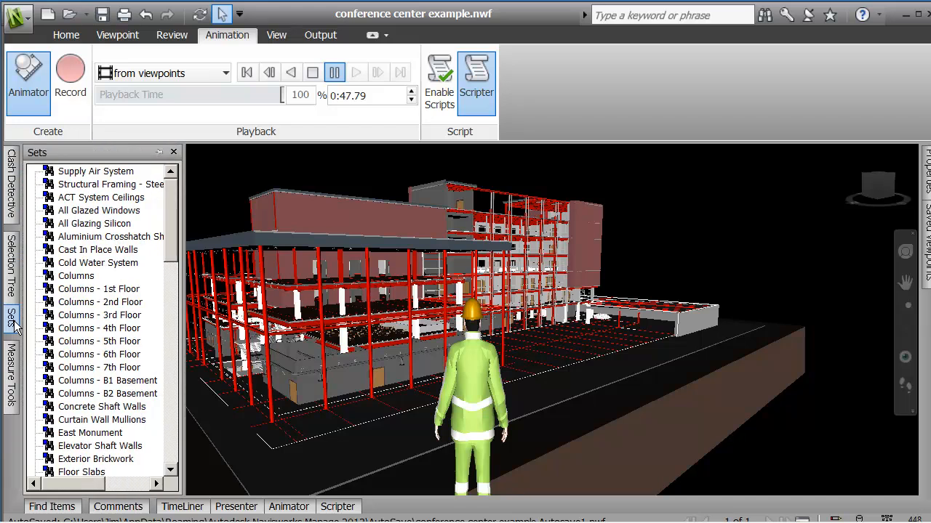
- Highlight the Supply Air System, Structural Framing, All Glazed Windows and Cast In Place Walls sets in the model, ending with nothing selected
{"action": "left_click", "coordinate": [83, 173]}
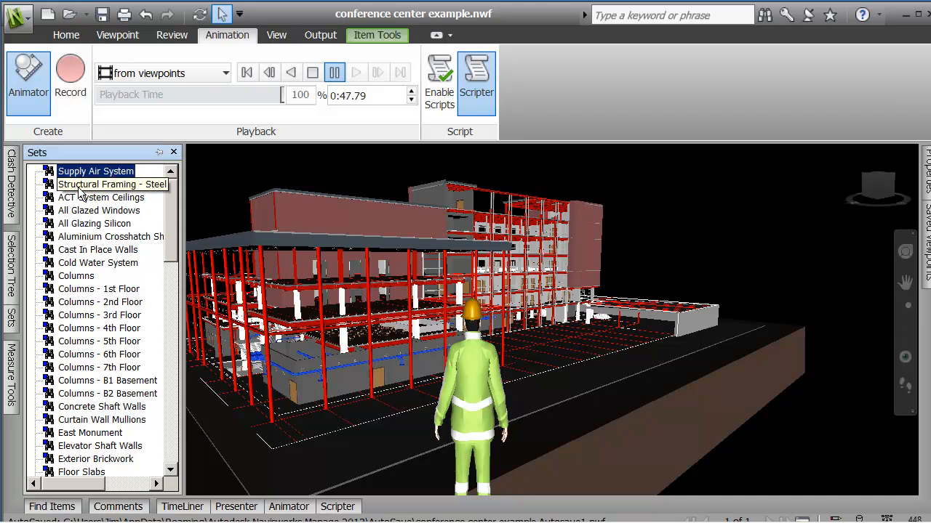
{"action": "left_click", "coordinate": [80, 186]}
{"action": "left_click", "coordinate": [83, 211]}
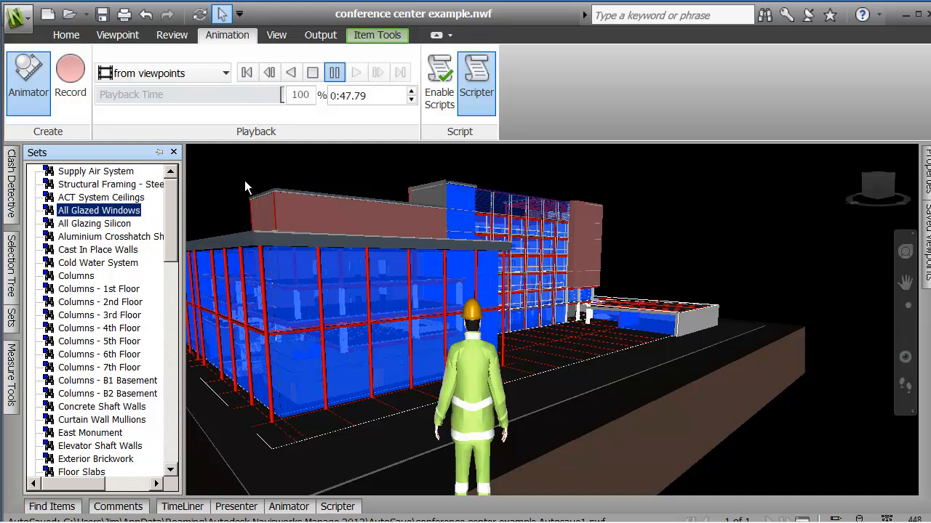
{"action": "left_click", "coordinate": [118, 250]}
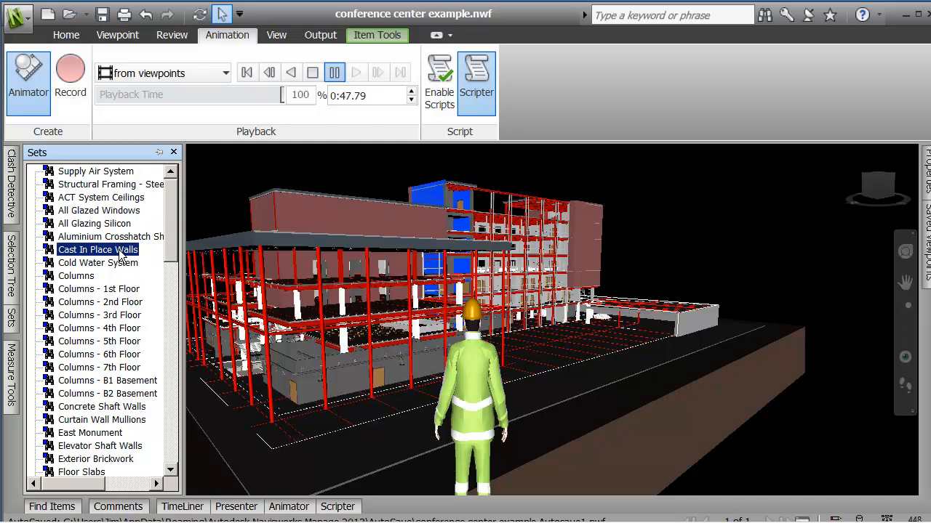
{"action": "left_click", "coordinate": [237, 171]}
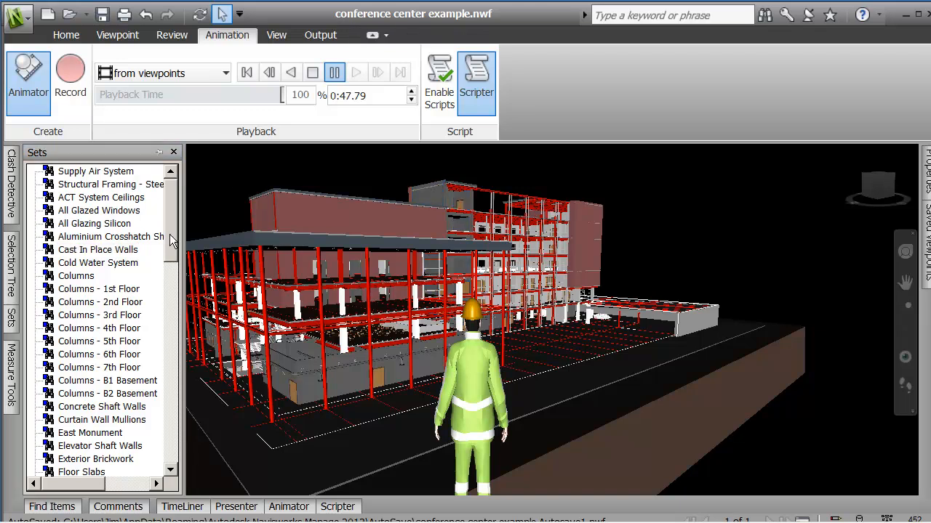
{"action": "left_click", "coordinate": [90, 251]}
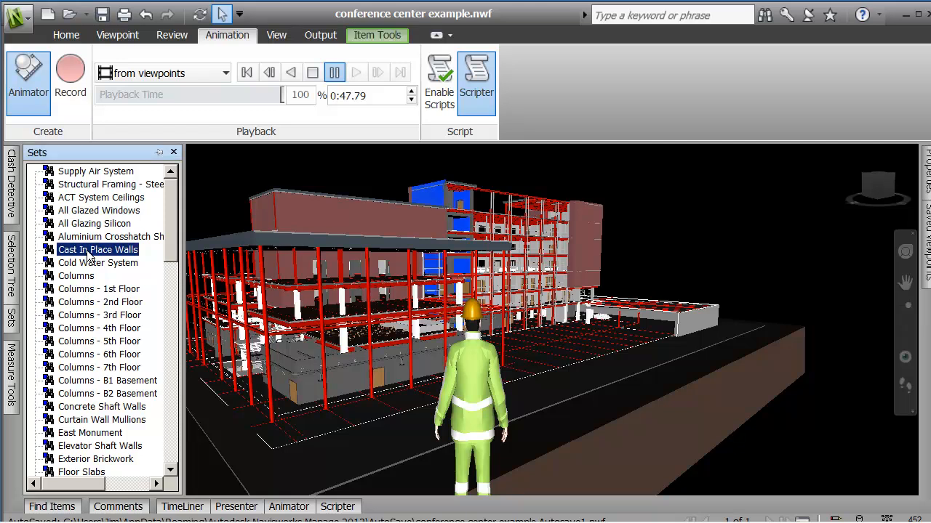
{"action": "left_click", "coordinate": [276, 171]}
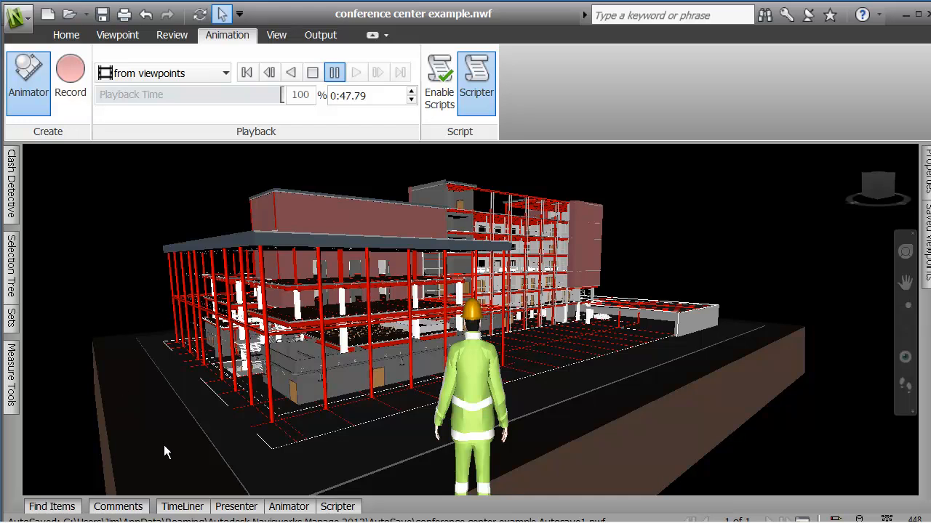
- Open the TimeLiner and look over its data sources, task type configuration, simulation and task list
{"action": "left_click", "coordinate": [190, 504]}
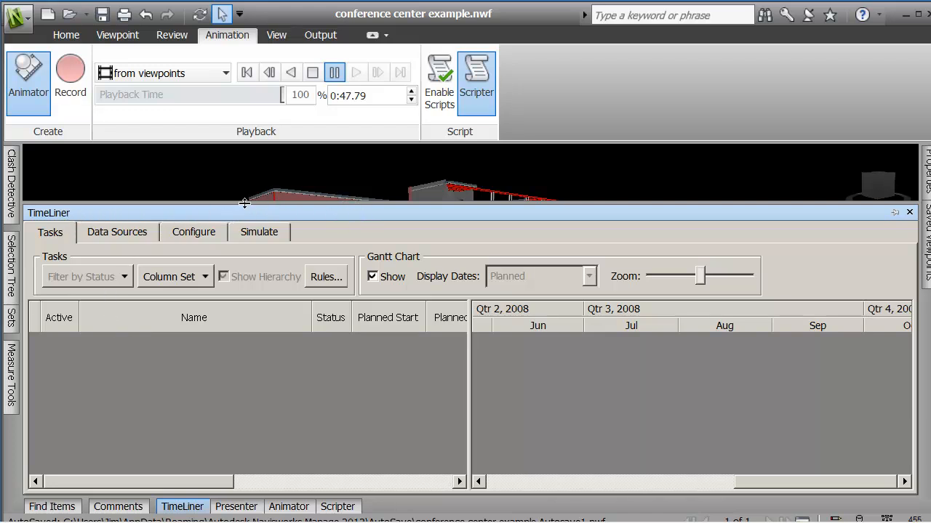
{"action": "left_click", "coordinate": [115, 233]}
{"action": "left_click", "coordinate": [201, 234]}
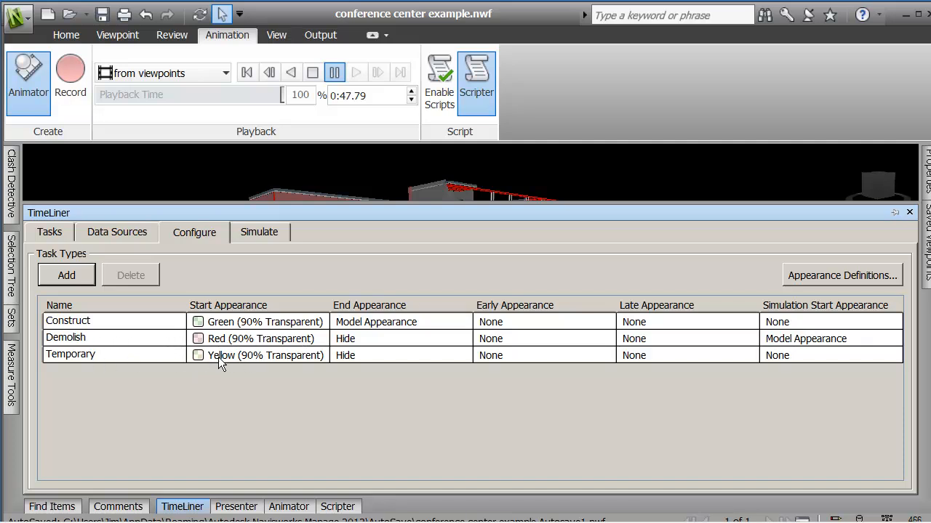
{"action": "left_click", "coordinate": [262, 234]}
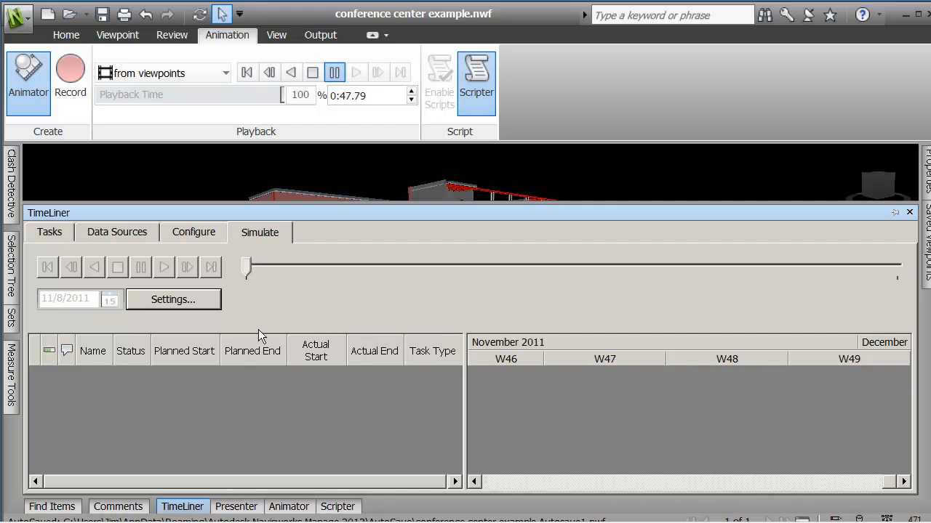
{"action": "left_click", "coordinate": [63, 234]}
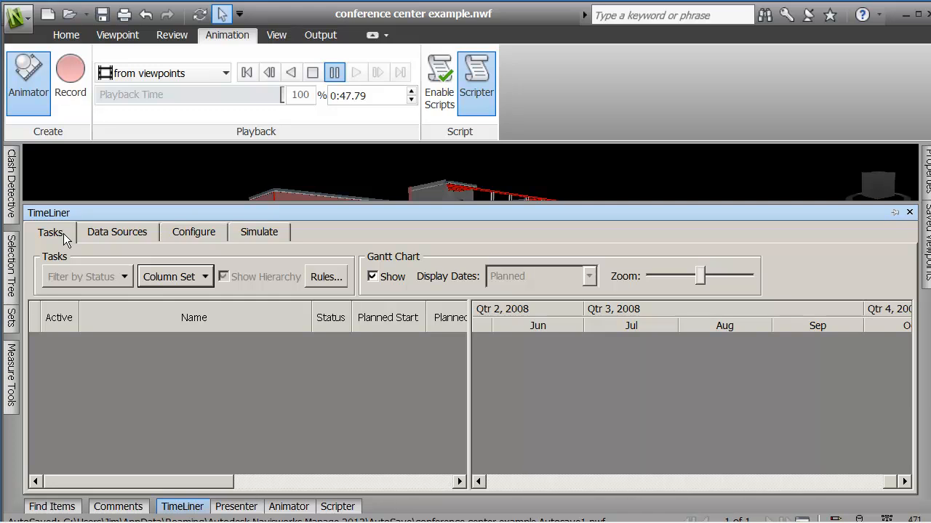
- Add a Microsoft Project MPX data source to the TimeLiner from the file Conference Center.mpx
{"action": "left_click", "coordinate": [111, 232]}
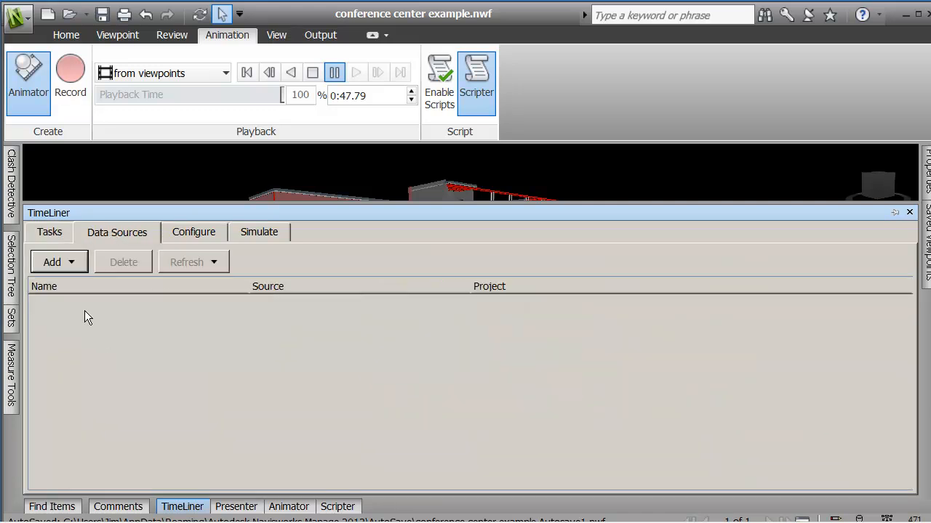
{"action": "left_click", "coordinate": [75, 262]}
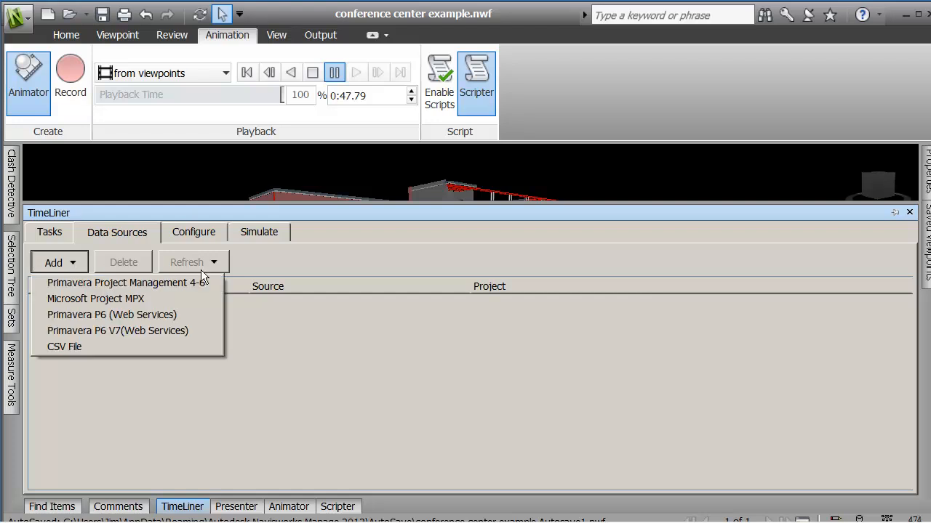
{"action": "left_click", "coordinate": [103, 303]}
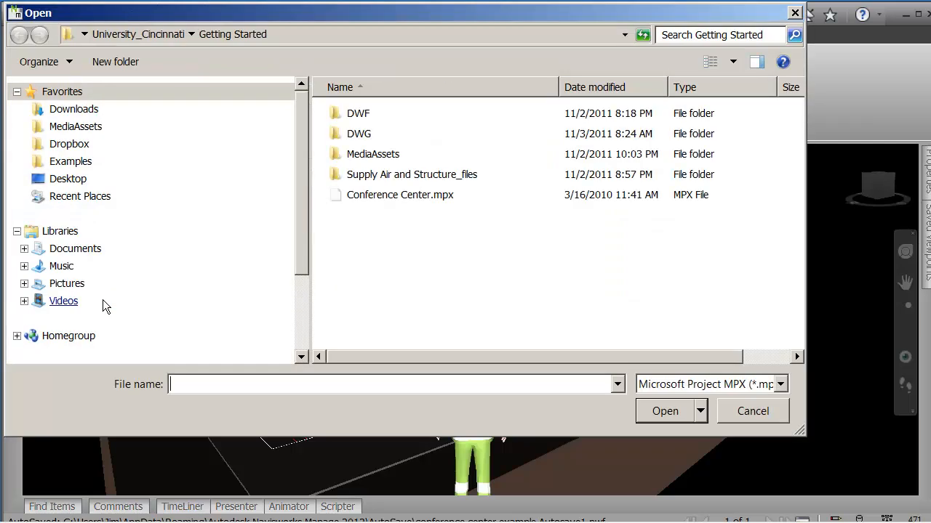
{"action": "left_click", "coordinate": [362, 196]}
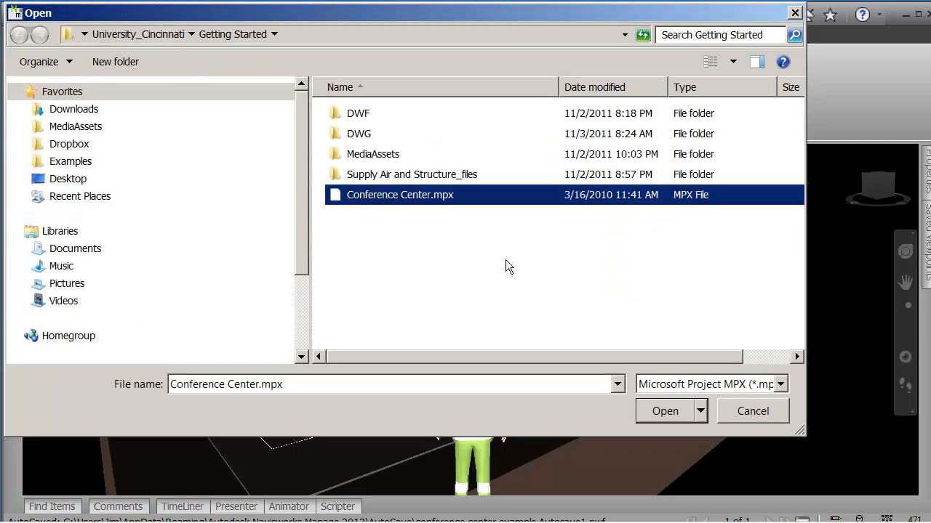
{"action": "left_click", "coordinate": [680, 409]}
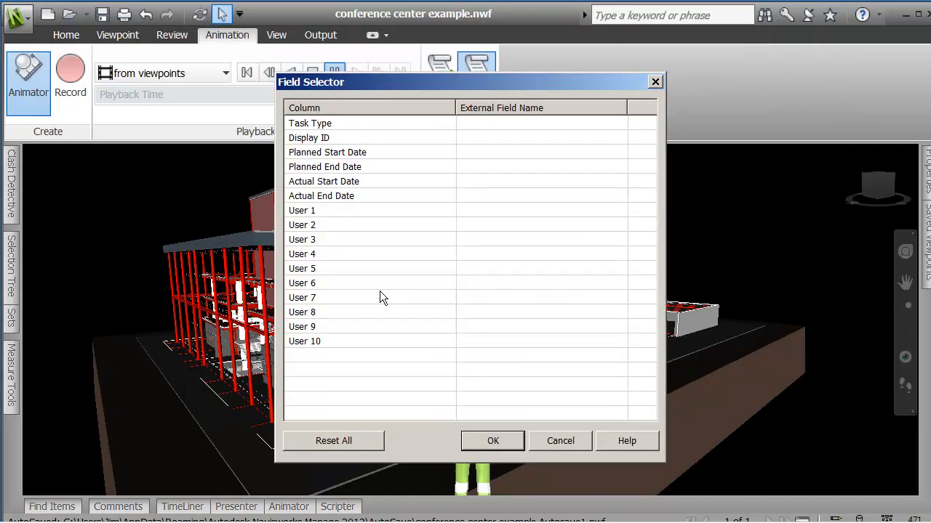
- Map the Task Type column to the external field text10 and accept the field selection
{"action": "left_click", "coordinate": [525, 124]}
{"action": "left_click", "coordinate": [618, 125]}
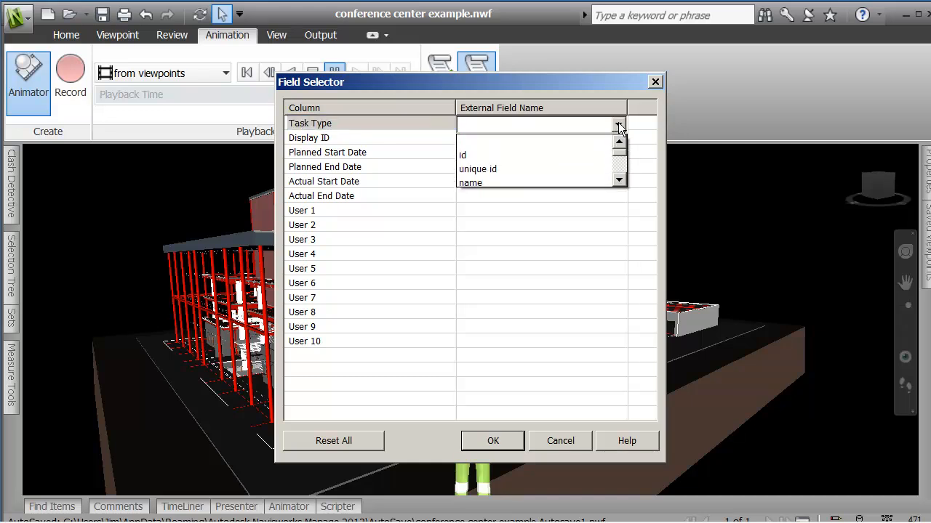
{"action": "left_click", "coordinate": [622, 175]}
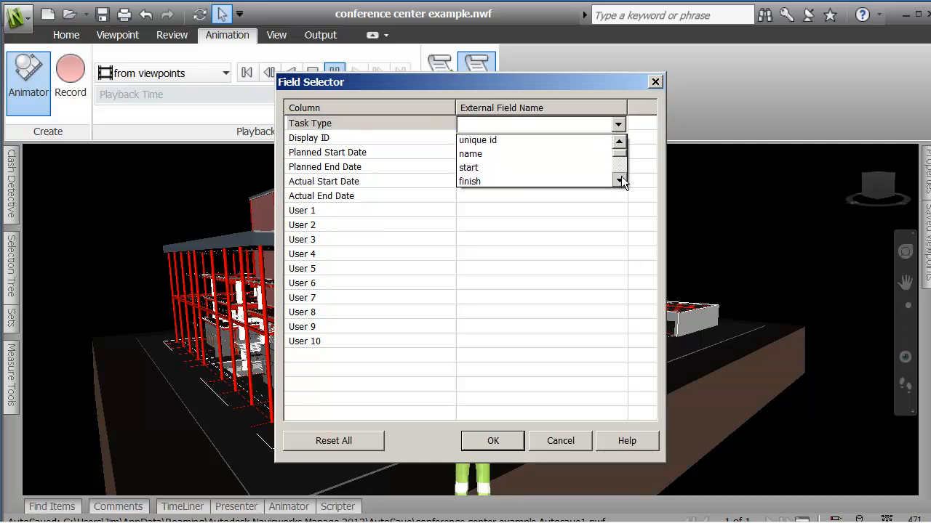
{"action": "left_click", "coordinate": [622, 180]}
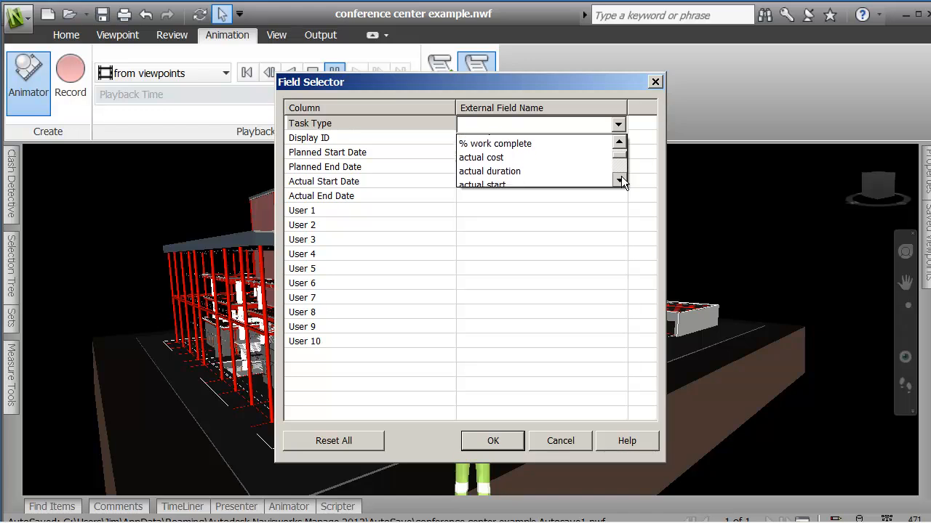
{"action": "left_click", "coordinate": [622, 180]}
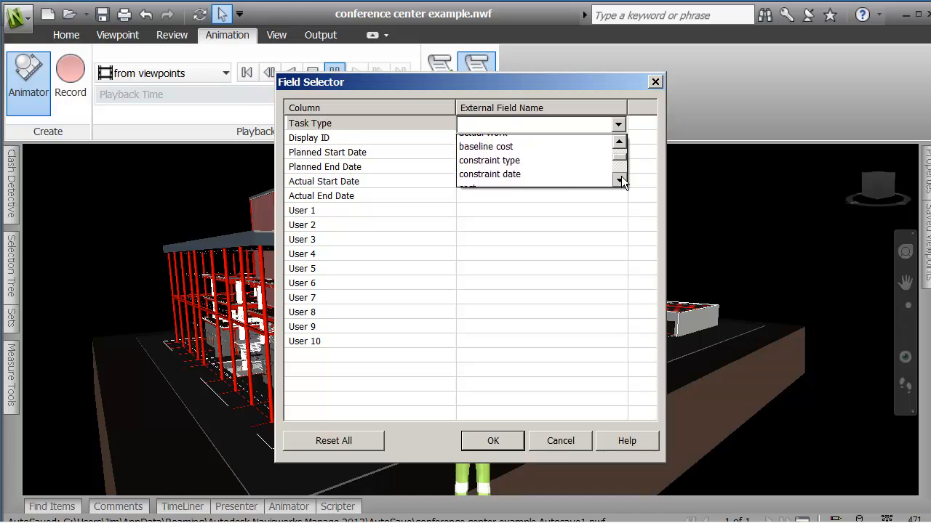
{"action": "left_click", "coordinate": [621, 180]}
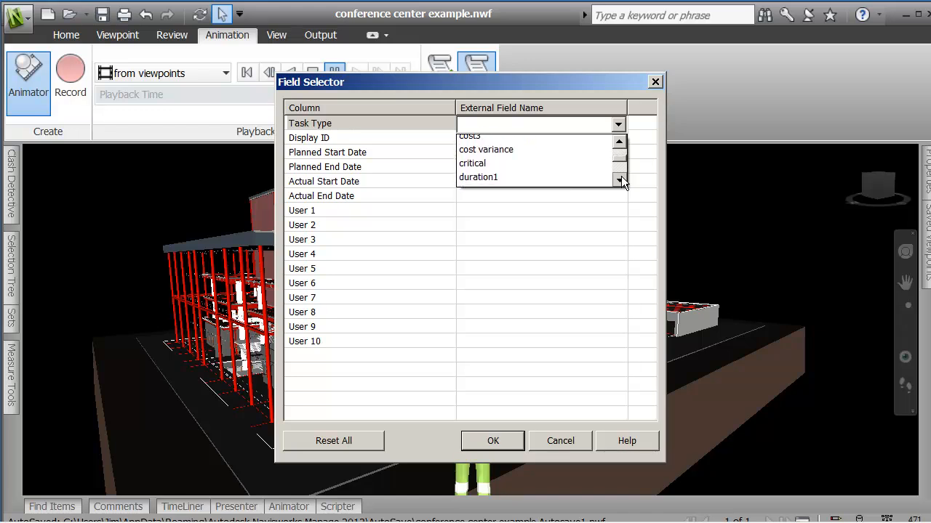
{"action": "left_click", "coordinate": [622, 179]}
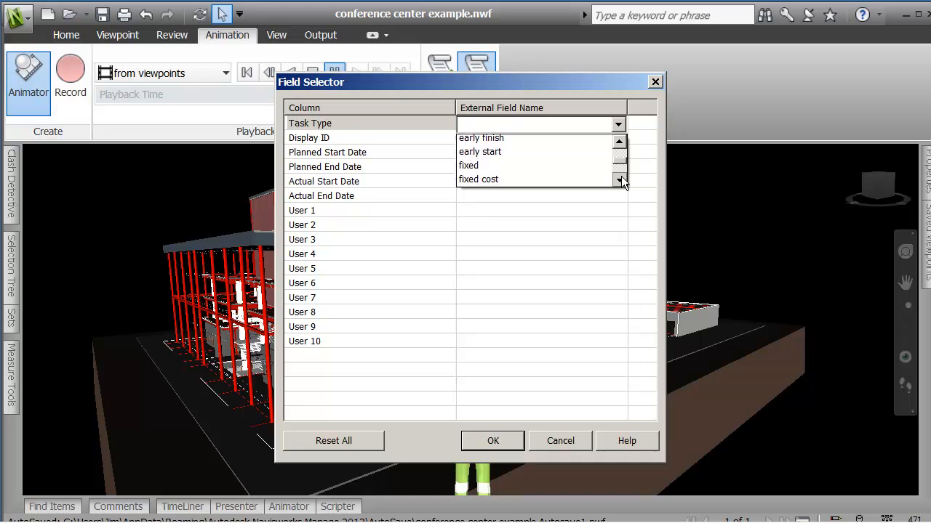
{"action": "left_click", "coordinate": [621, 179]}
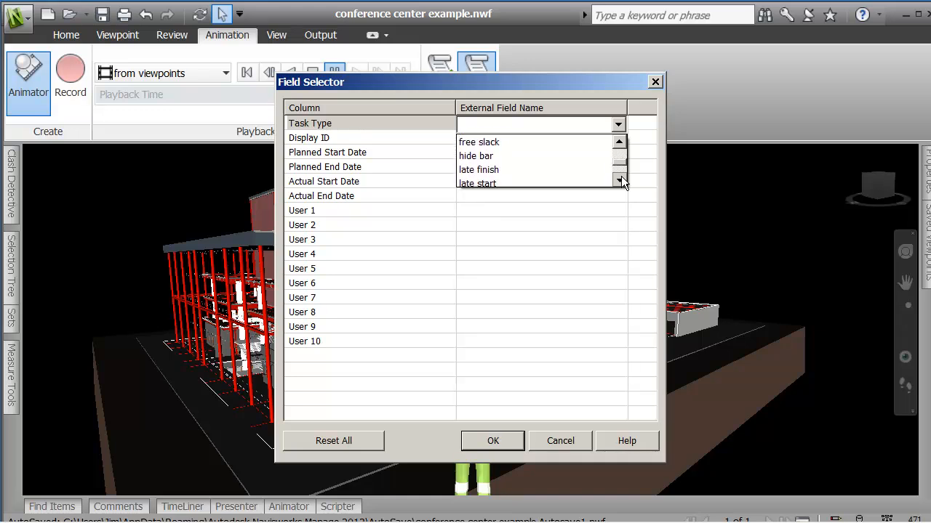
{"action": "left_click", "coordinate": [621, 179]}
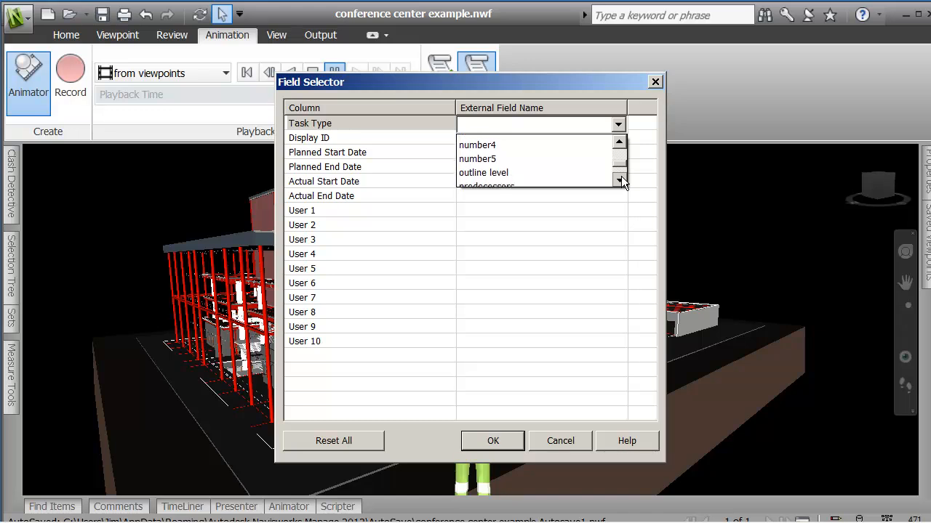
{"action": "scroll", "coordinate": [524, 171], "scroll_direction": "down", "scroll_amount": 10}
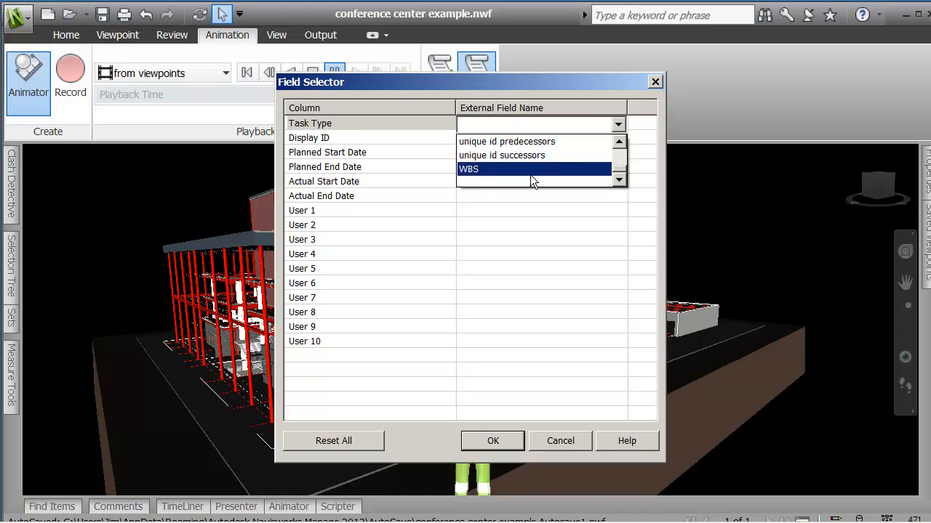
{"action": "left_click", "coordinate": [617, 141]}
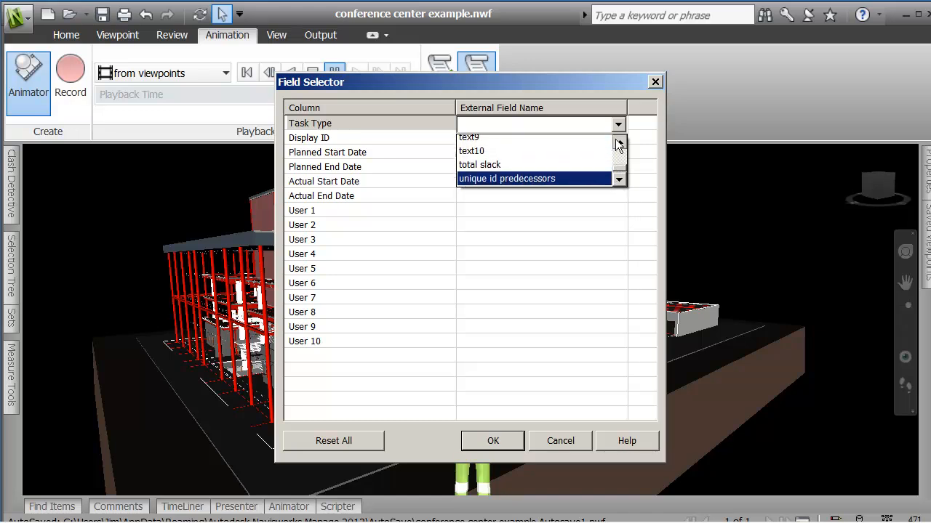
{"action": "left_click", "coordinate": [497, 167]}
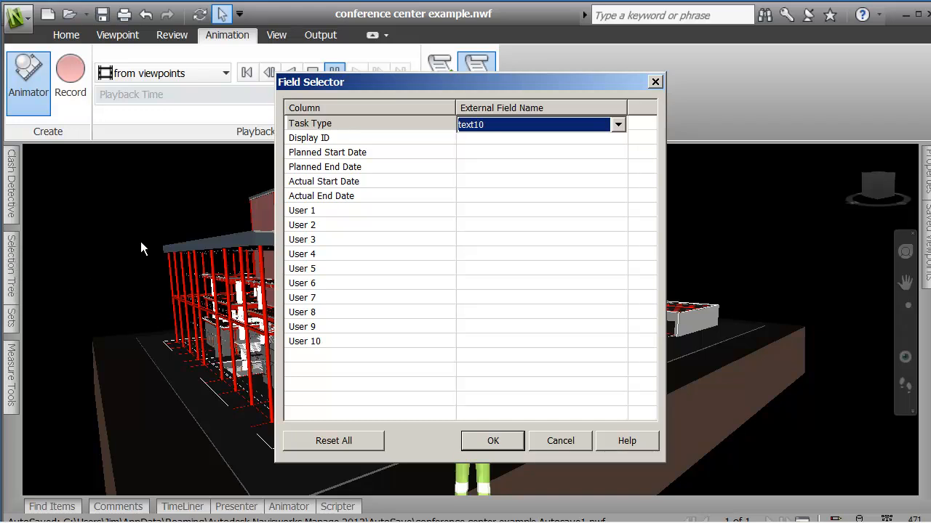
{"action": "left_click", "coordinate": [493, 441]}
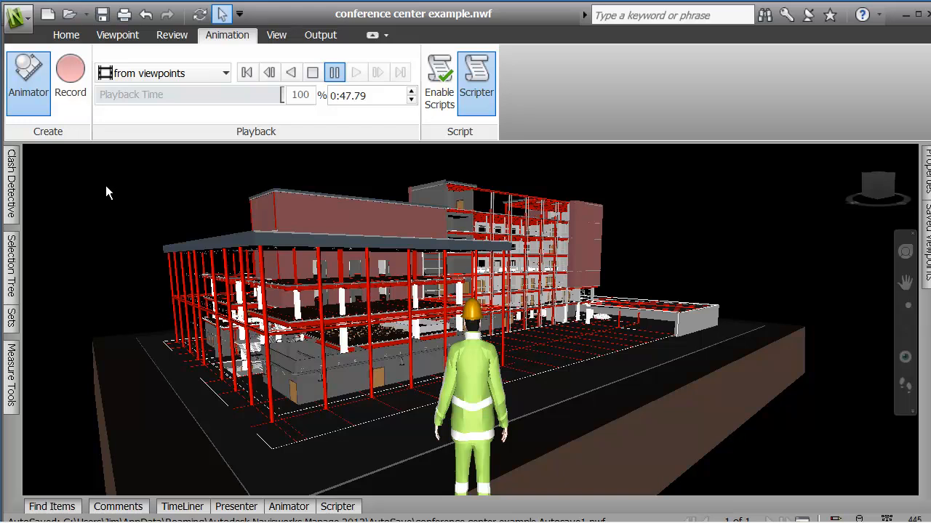
- Check the TimeLiner's task list and data sources, and show the commands available for the new data source
{"action": "left_click", "coordinate": [128, 507]}
{"action": "left_click", "coordinate": [186, 509]}
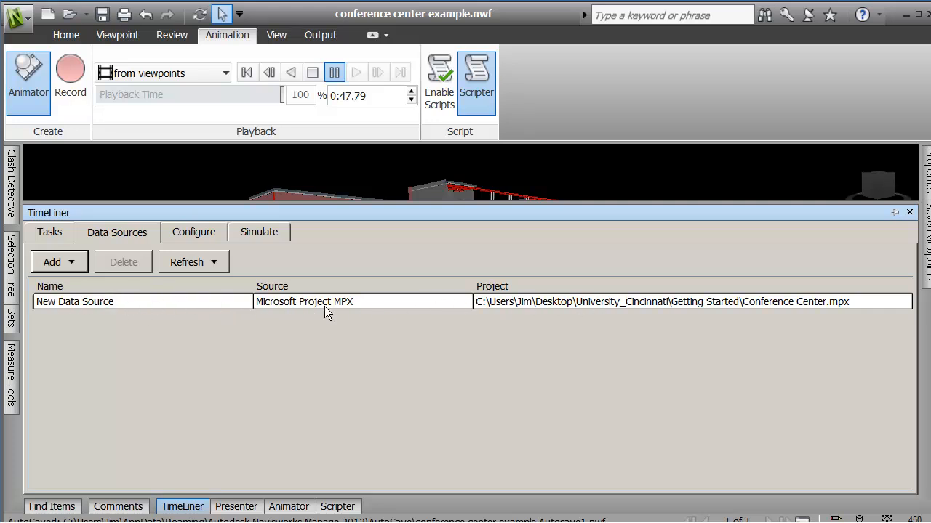
{"action": "left_click", "coordinate": [59, 233]}
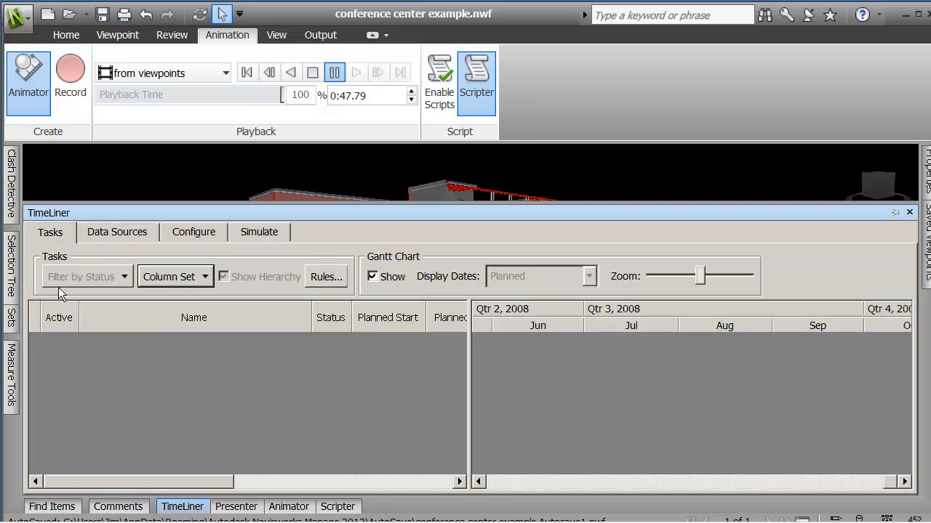
{"action": "left_click", "coordinate": [118, 234]}
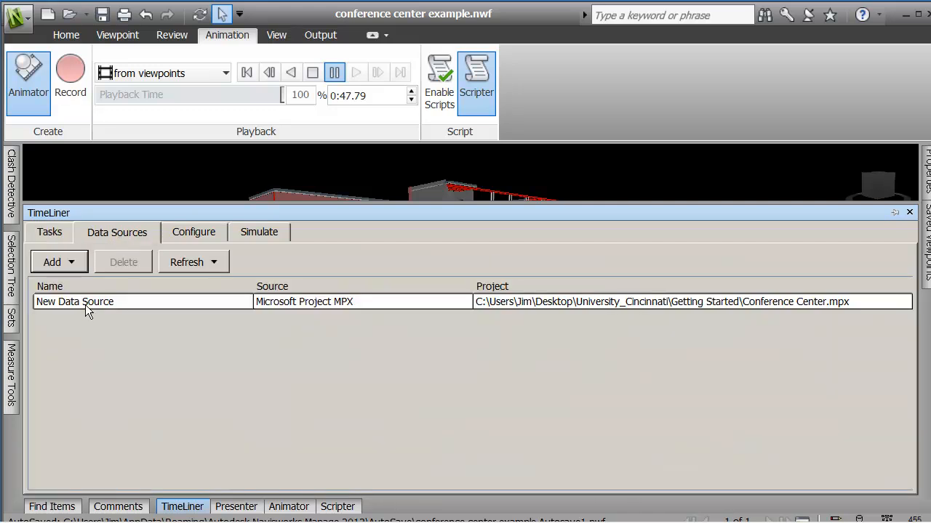
{"action": "right_click", "coordinate": [88, 305]}
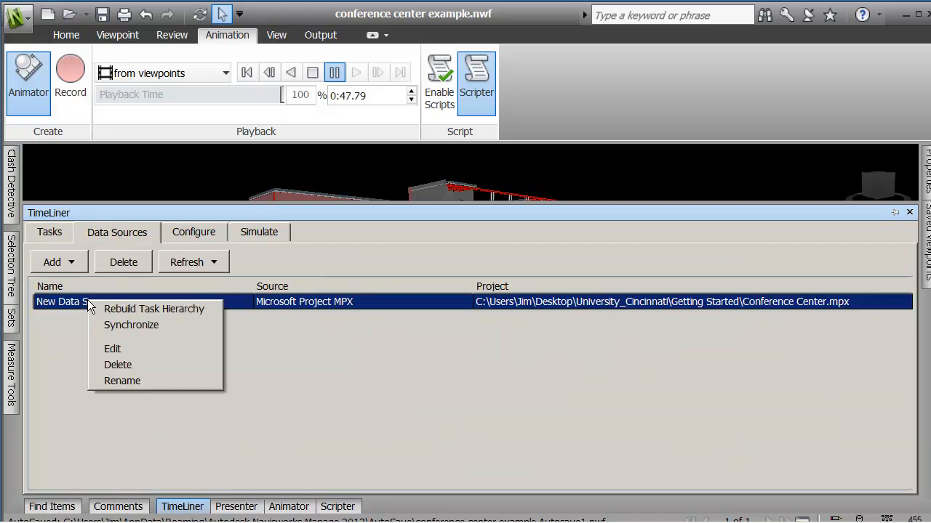
- Open the TimeLiner rules from the task list and read the full text of the mapping rules
{"action": "left_click", "coordinate": [53, 230]}
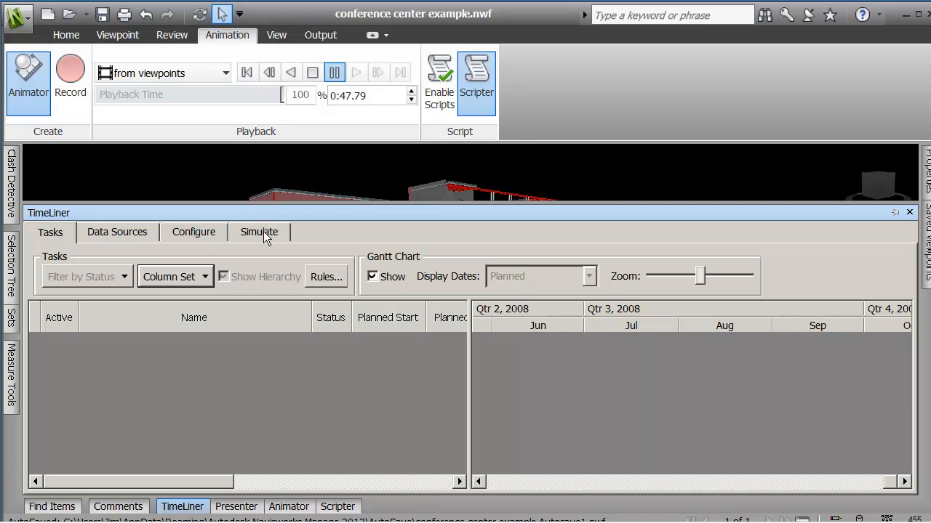
{"action": "left_click", "coordinate": [323, 276]}
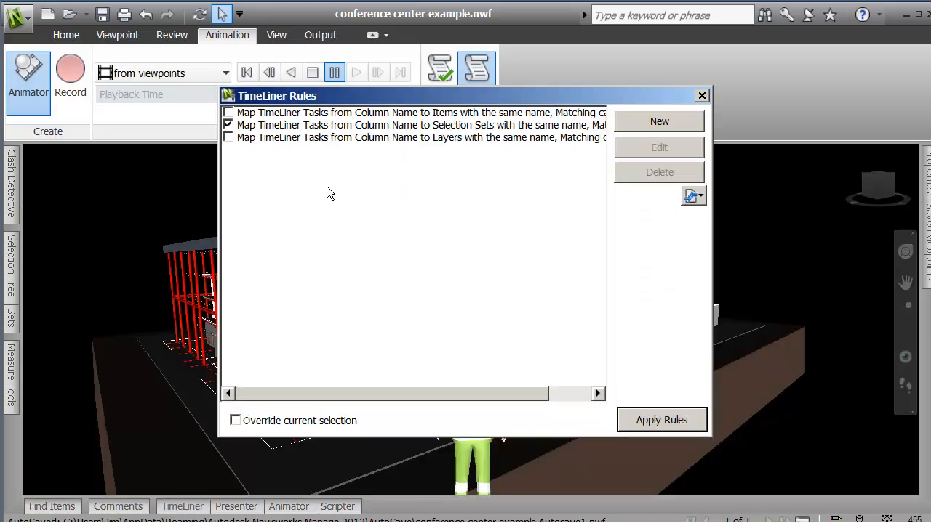
{"action": "left_click_drag", "start_coordinate": [325, 104], "coordinate": [264, 149]}
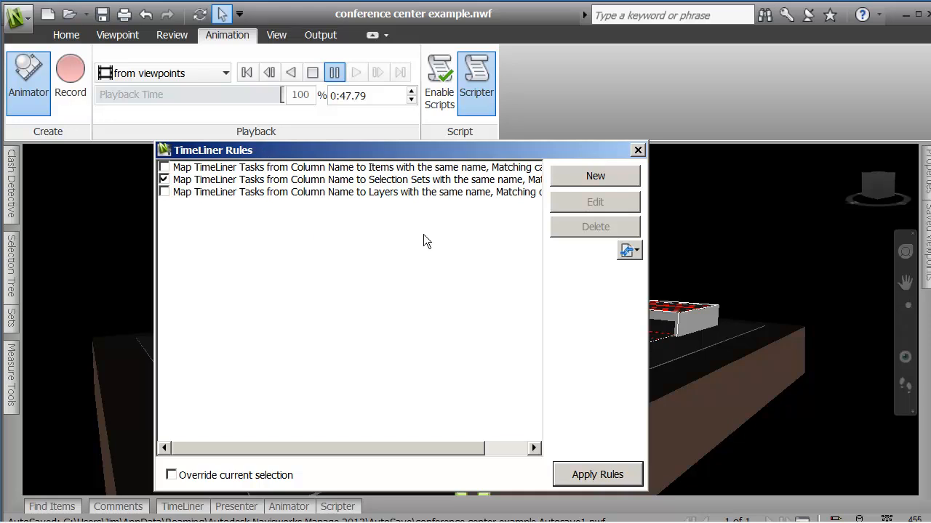
{"action": "left_click_drag", "start_coordinate": [469, 450], "coordinate": [404, 448]}
{"action": "left_click_drag", "start_coordinate": [416, 447], "coordinate": [471, 446]}
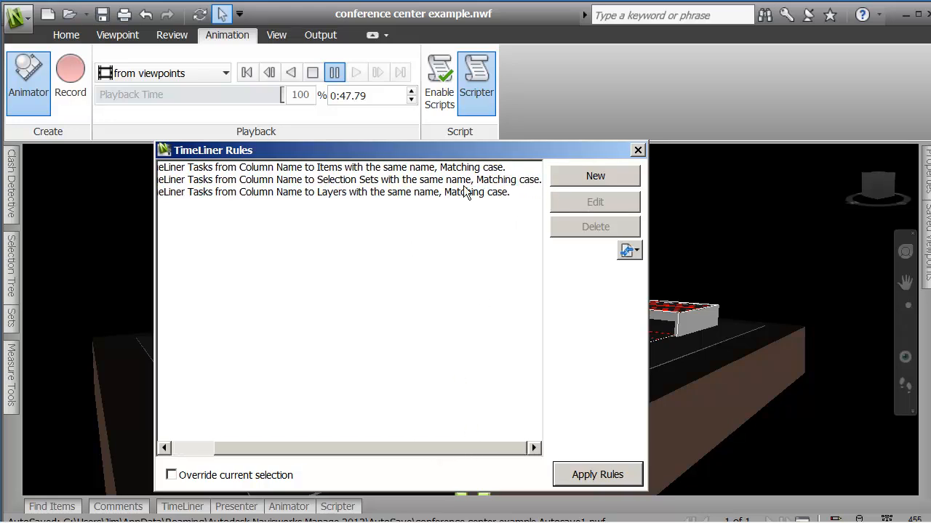
- Apply the TimeLiner rule that maps tasks by name to selection sets with the same name, and close the rules
{"action": "left_click_drag", "start_coordinate": [339, 452], "coordinate": [288, 447]}
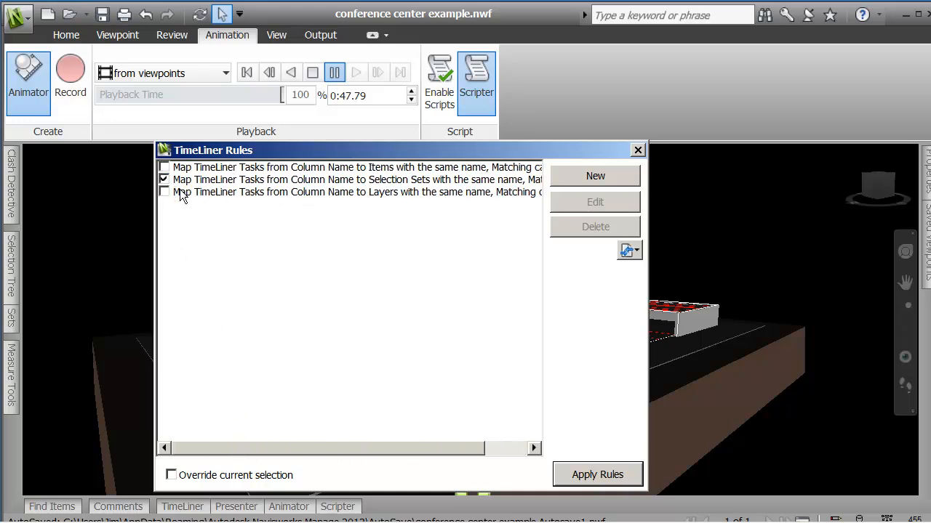
{"action": "left_click", "coordinate": [593, 477]}
{"action": "left_click", "coordinate": [637, 151]}
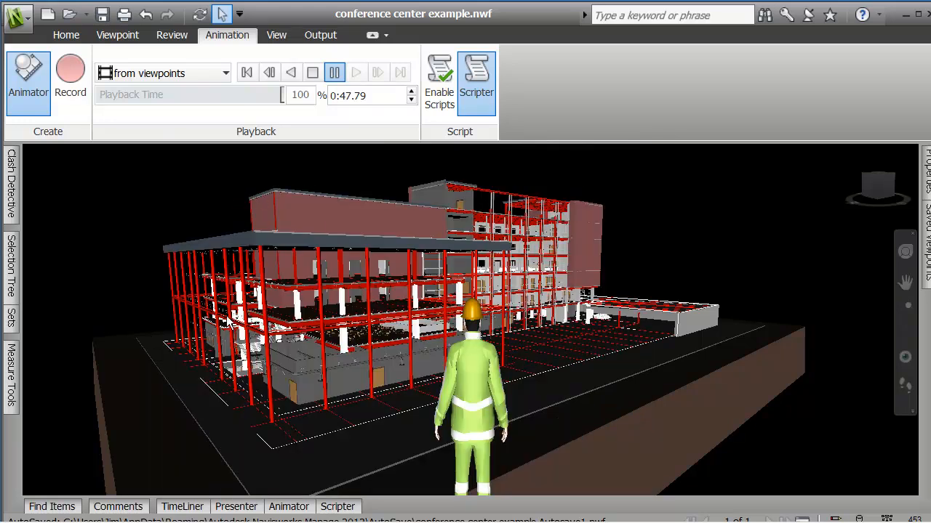
- Rebuild the task hierarchy from the Microsoft Project MPX data source and show the imported tasks
{"action": "left_click", "coordinate": [200, 507]}
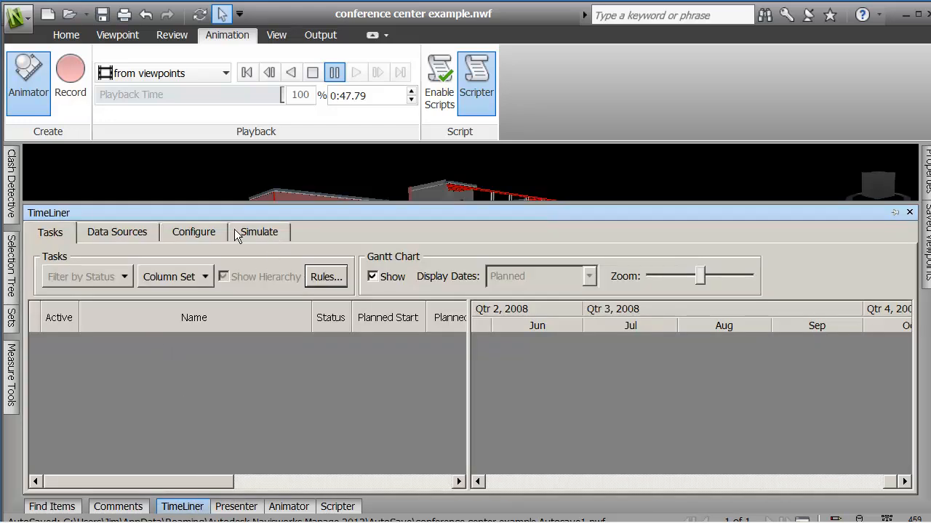
{"action": "left_click", "coordinate": [97, 234]}
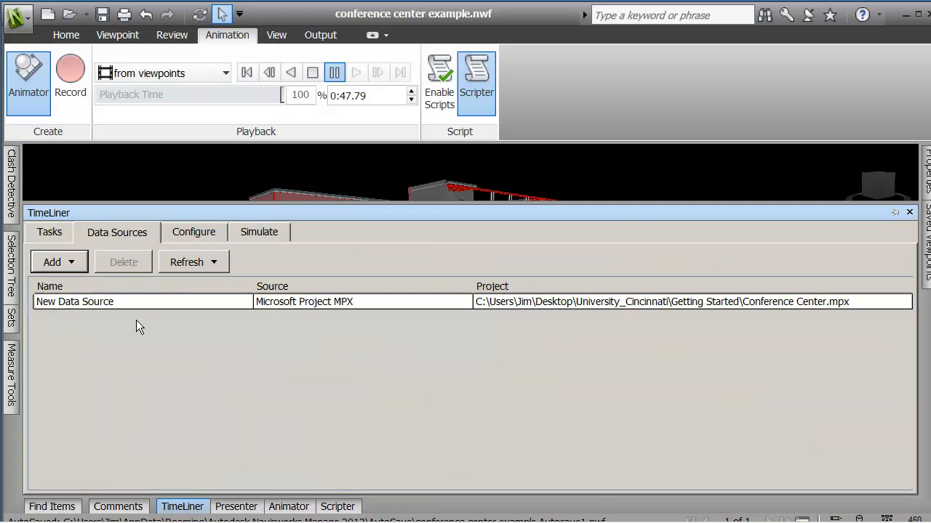
{"action": "right_click", "coordinate": [114, 302]}
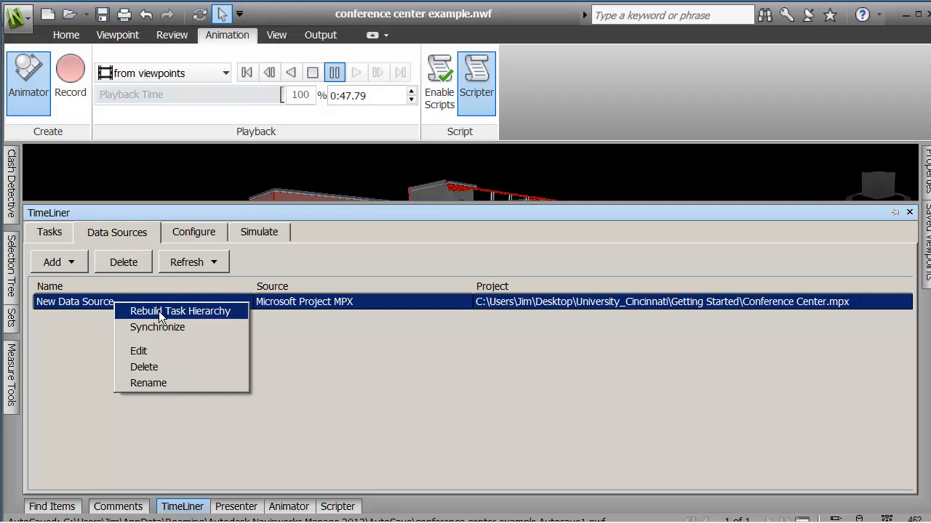
{"action": "left_click", "coordinate": [158, 311]}
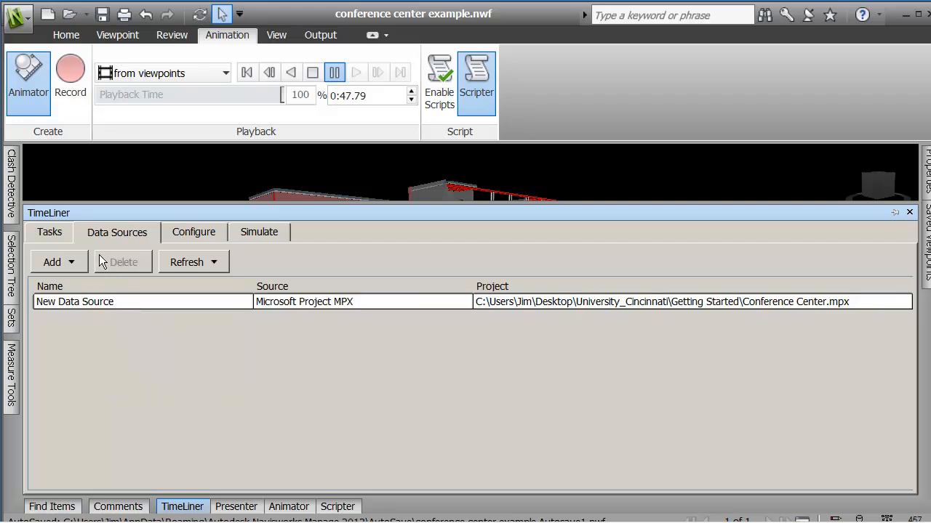
{"action": "left_click", "coordinate": [62, 232]}
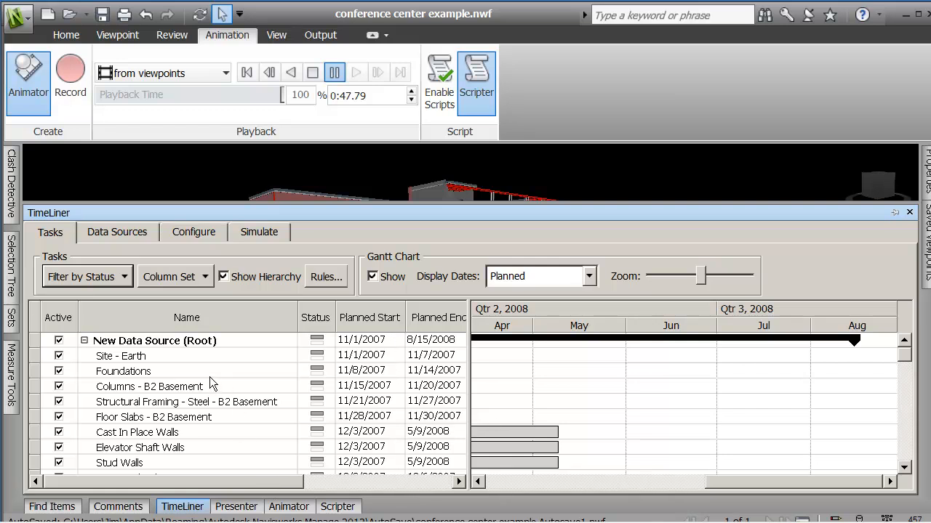
- Zoom the Gantt chart out fully and examine the planned task bars from the start of the schedule
{"action": "left_click_drag", "start_coordinate": [238, 481], "coordinate": [213, 479]}
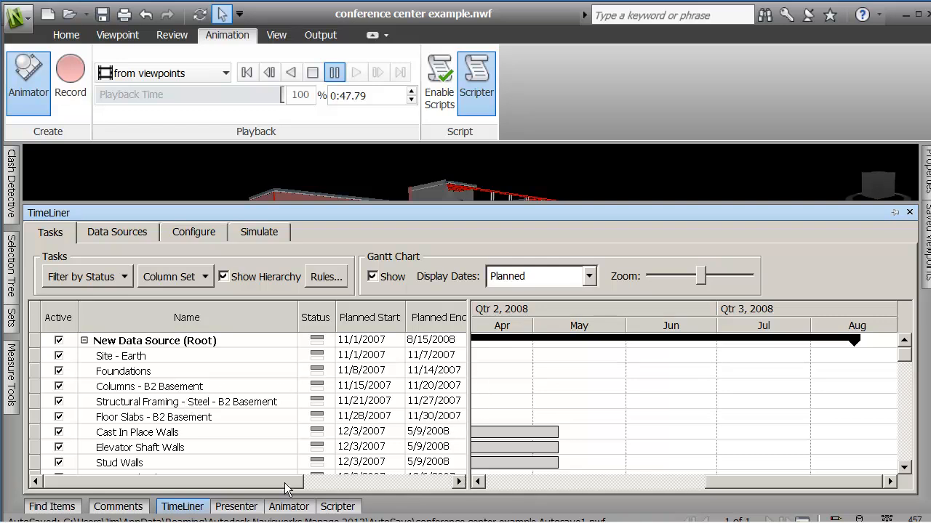
{"action": "left_click_drag", "start_coordinate": [285, 482], "coordinate": [241, 480]}
{"action": "left_click_drag", "start_coordinate": [701, 277], "coordinate": [643, 282]}
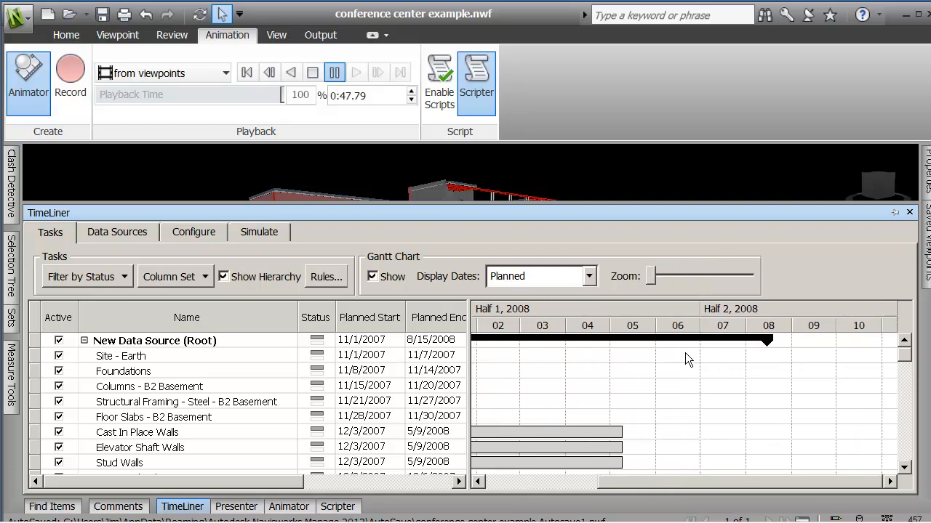
{"action": "left_click_drag", "start_coordinate": [703, 485], "coordinate": [594, 486]}
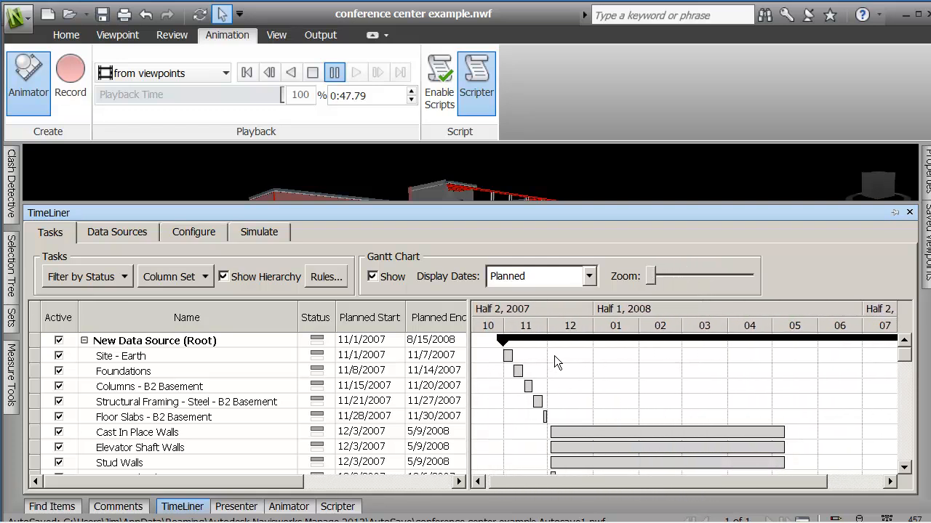
{"action": "left_click_drag", "start_coordinate": [653, 278], "coordinate": [620, 281]}
- Adjust the TimeLiner's height and check its data sources and the starting state of the simulation
{"action": "left_click_drag", "start_coordinate": [546, 203], "coordinate": [570, 394]}
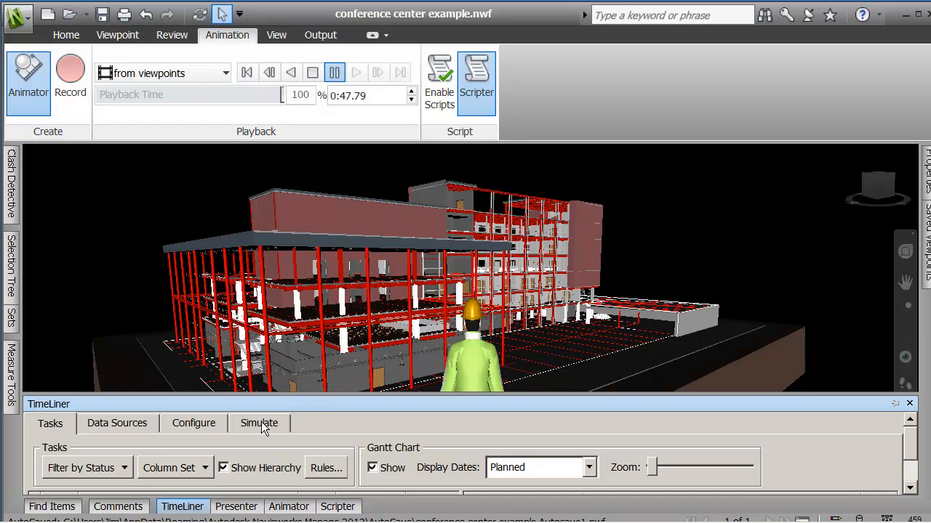
{"action": "left_click", "coordinate": [126, 428]}
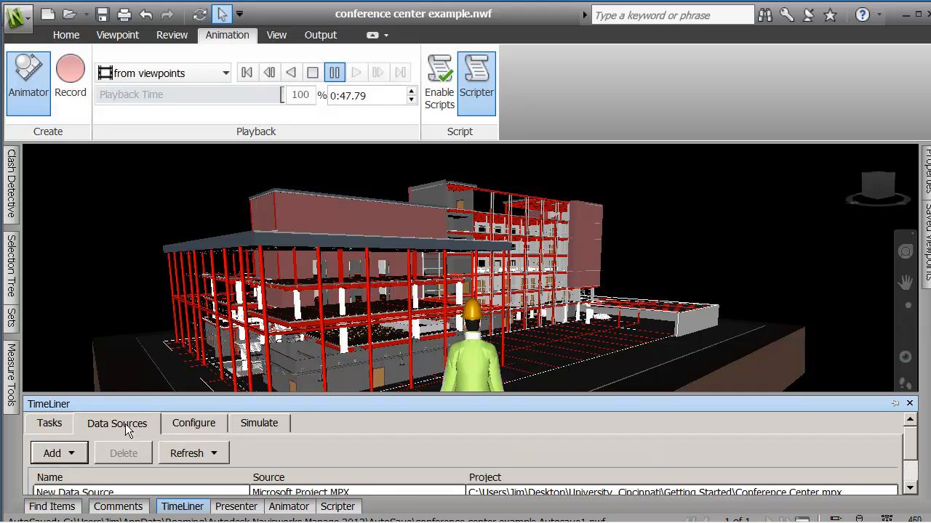
{"action": "left_click_drag", "start_coordinate": [429, 397], "coordinate": [438, 274]}
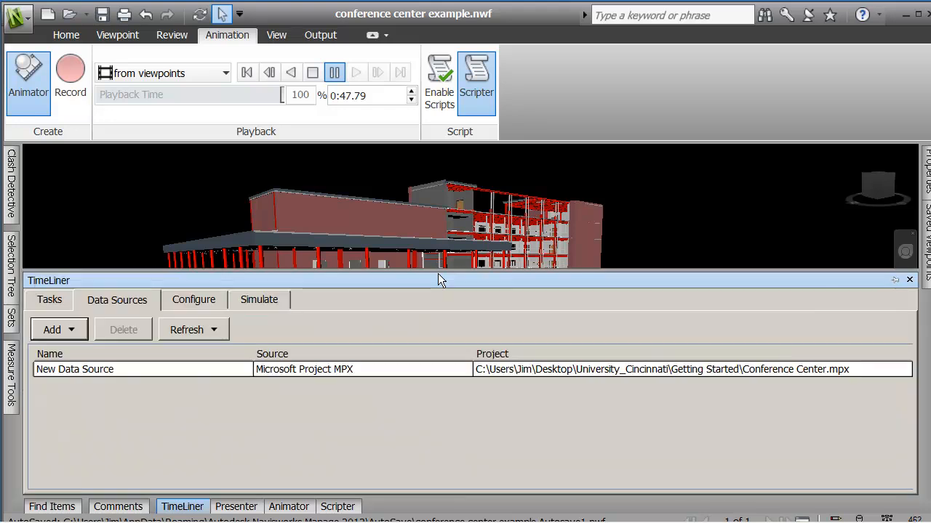
{"action": "left_click", "coordinate": [254, 301]}
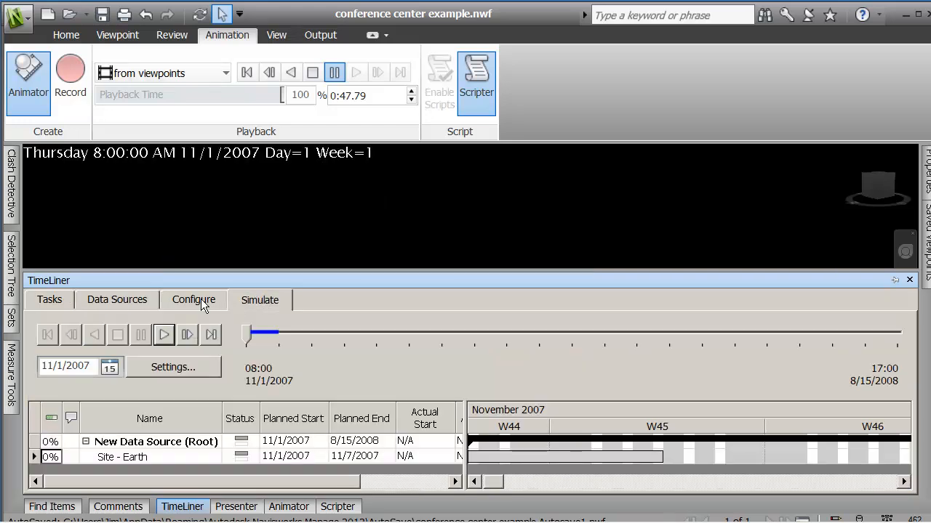
- Apply the rule mapping tasks to selection sets with the same name to the imported tasks, and close the rules
{"action": "left_click", "coordinate": [124, 300]}
{"action": "left_click", "coordinate": [64, 306]}
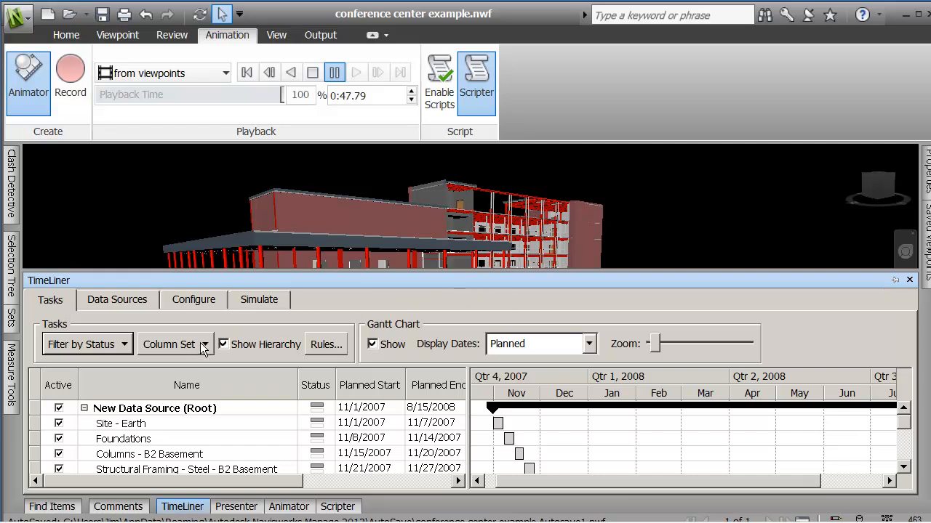
{"action": "left_click", "coordinate": [321, 344]}
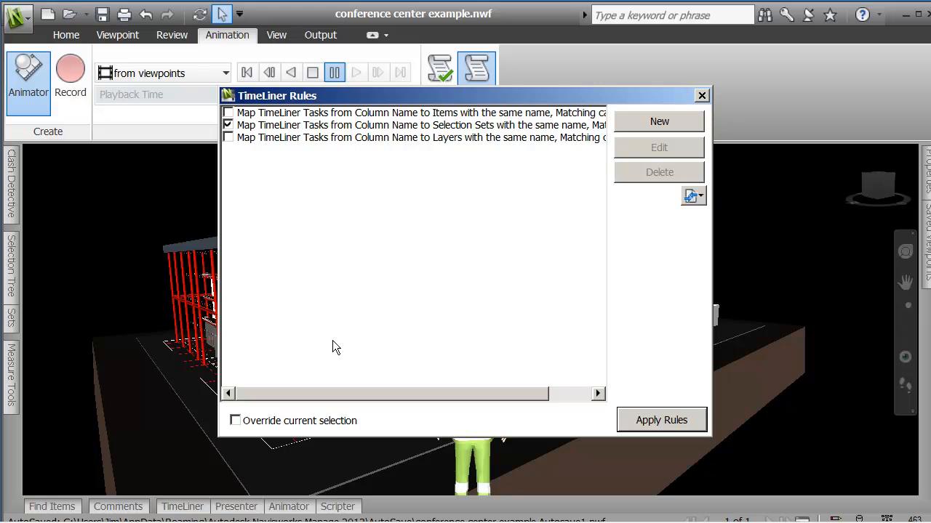
{"action": "left_click", "coordinate": [661, 421]}
{"action": "left_click", "coordinate": [668, 427]}
{"action": "left_click", "coordinate": [702, 97]}
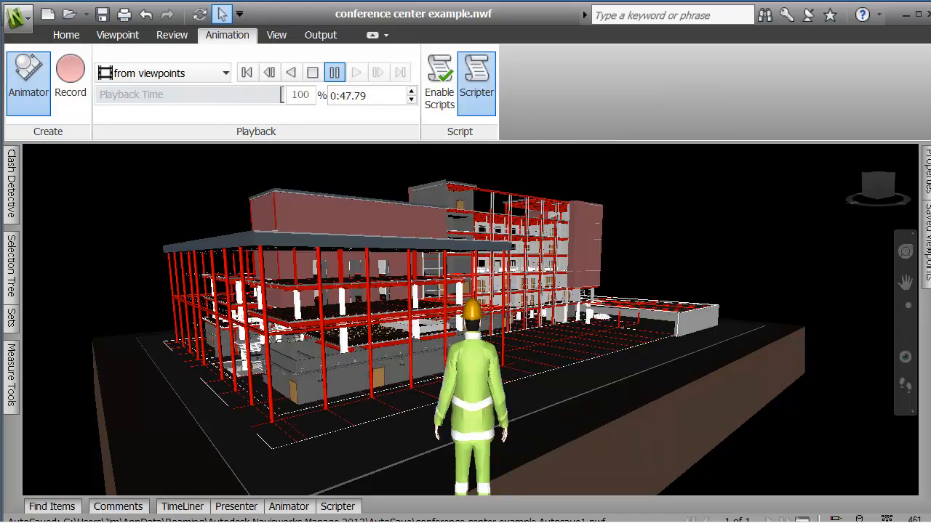
- Shrink the TimeLiner to enlarge the model view, and play the construction simulation through to its end
{"action": "left_click", "coordinate": [183, 507]}
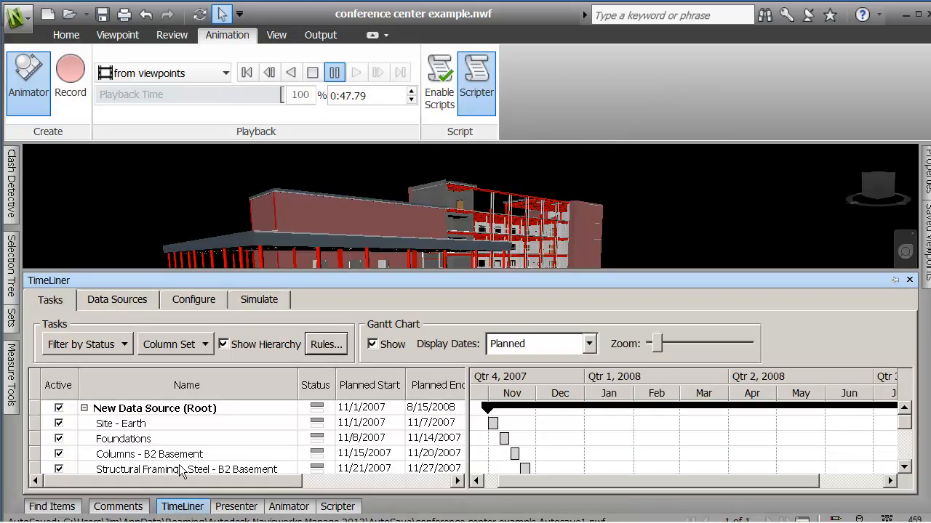
{"action": "left_click", "coordinate": [266, 304]}
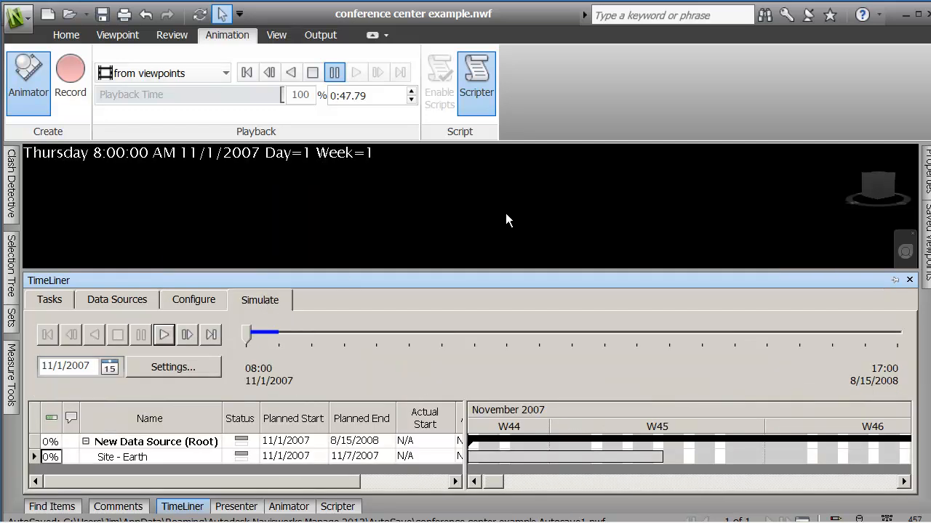
{"action": "left_click_drag", "start_coordinate": [497, 271], "coordinate": [391, 383]}
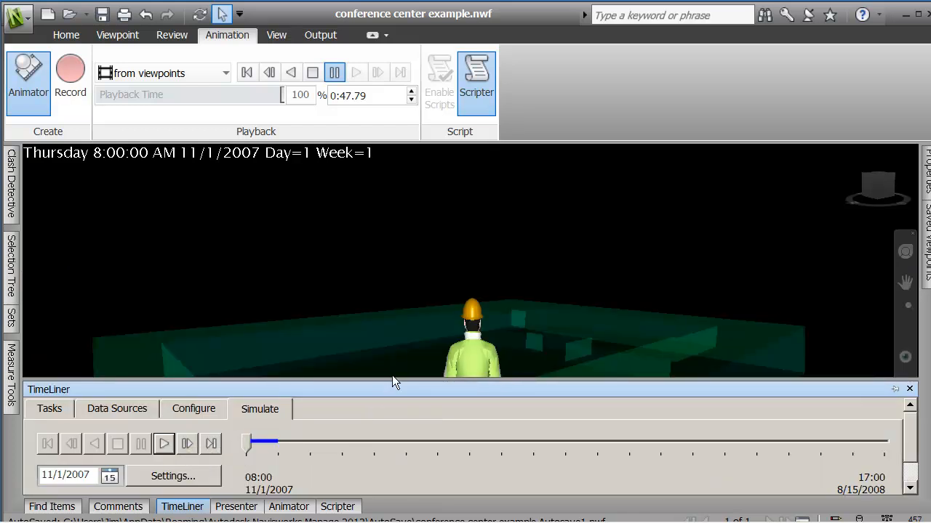
{"action": "left_click_drag", "start_coordinate": [392, 378], "coordinate": [395, 422]}
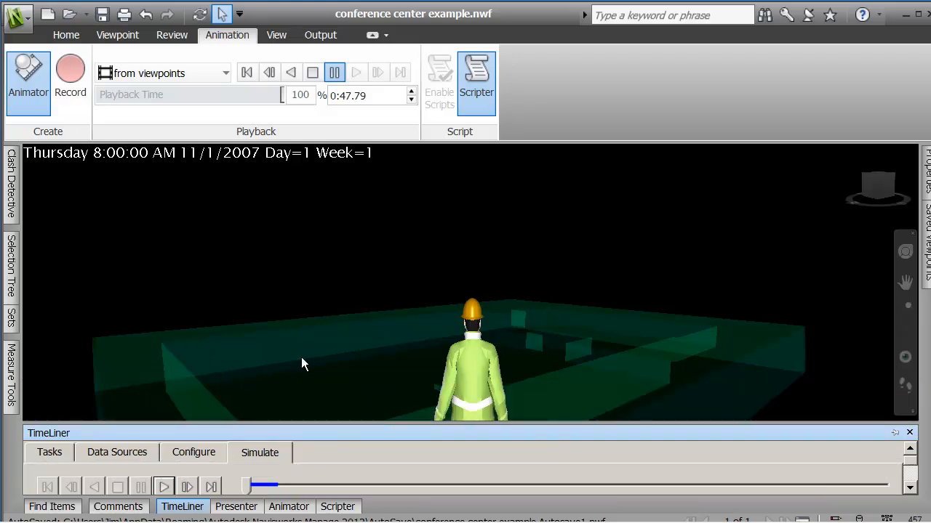
{"action": "left_click", "coordinate": [163, 487]}
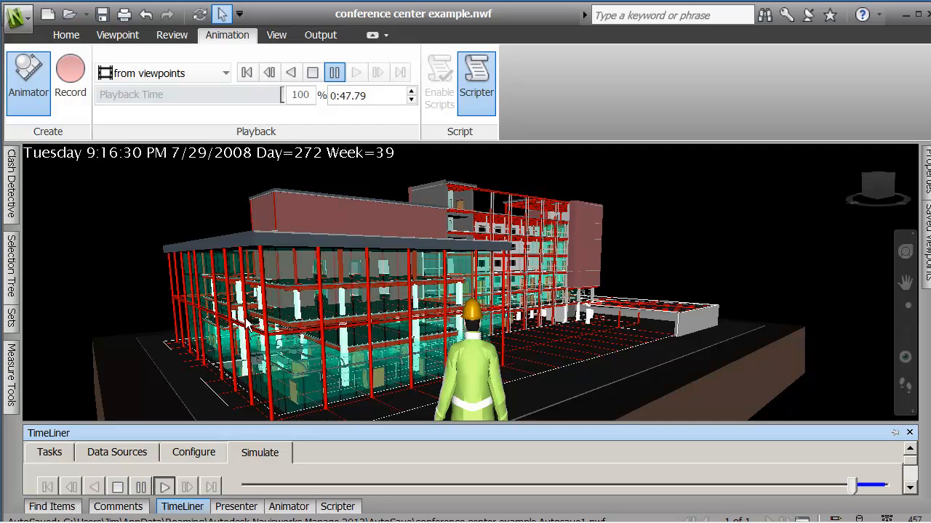
{"action": "left_click", "coordinate": [121, 280]}
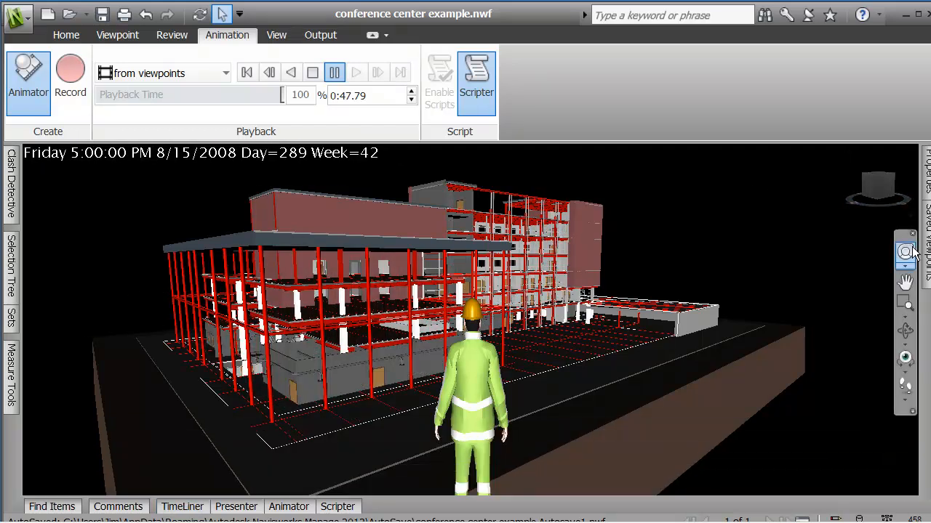
- Set an elevated overview of the whole building and turn off the Third Person avatar
{"action": "mouse_move", "coordinate": [926, 245]}
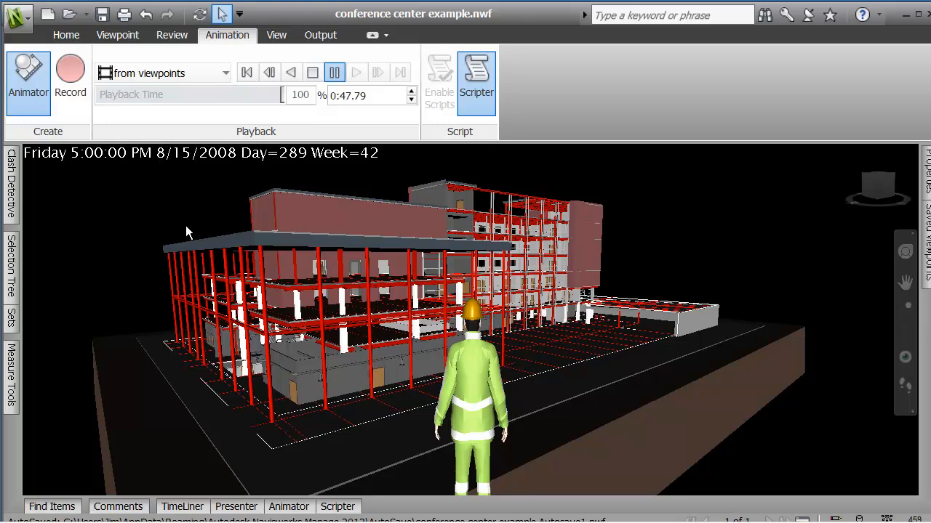
{"action": "scroll", "coordinate": [211, 237], "scroll_direction": "down", "scroll_amount": 3}
{"action": "mouse_move", "coordinate": [331, 315]}
{"action": "middle_mouse_down", "text": "shift"}
{"action": "mouse_move", "coordinate": [353, 324]}
{"action": "mouse_move", "coordinate": [372, 369]}
{"action": "mouse_move", "coordinate": [375, 316]}
{"action": "mouse_move", "coordinate": [443, 395]}
{"action": "middle_mouse_up", "text": "shift"}
{"action": "scroll", "coordinate": [427, 342], "scroll_direction": "down", "scroll_amount": 1}
{"action": "mouse_move", "coordinate": [427, 342]}
{"action": "middle_mouse_down"}
{"action": "mouse_move", "coordinate": [476, 389]}
{"action": "mouse_move", "coordinate": [482, 407]}
{"action": "middle_mouse_up"}
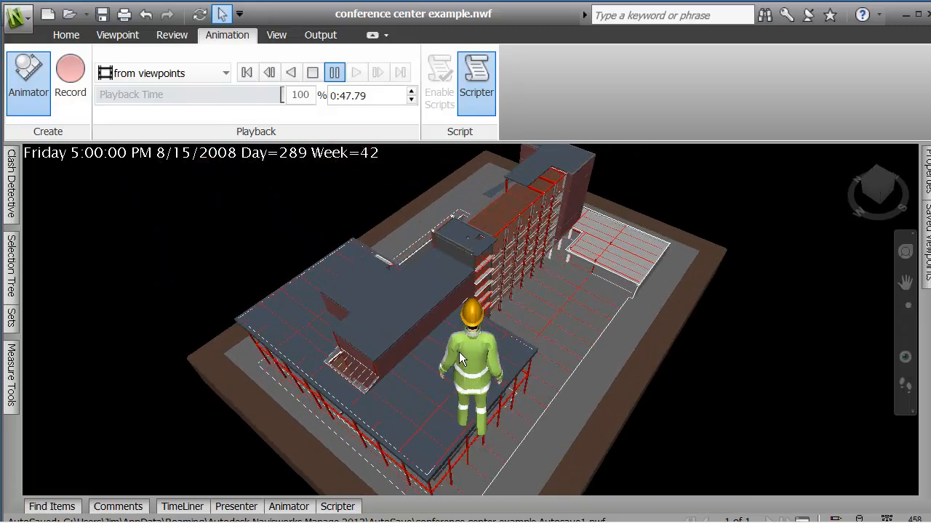
{"action": "scroll", "coordinate": [459, 351], "scroll_direction": "up", "scroll_amount": 1}
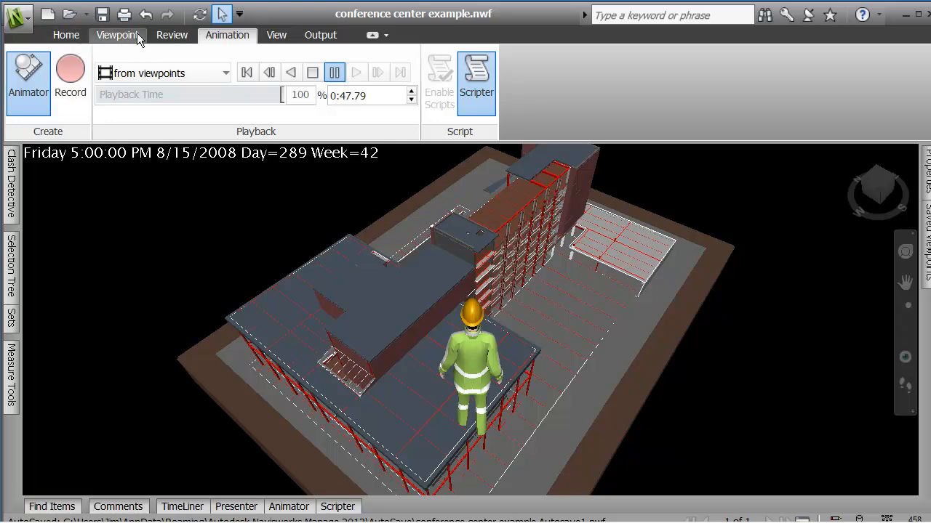
{"action": "left_click", "coordinate": [131, 35]}
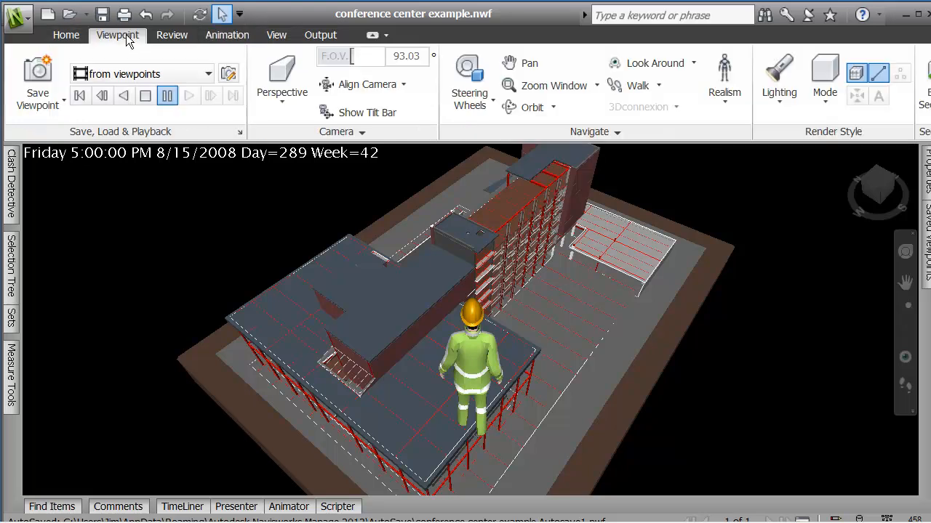
{"action": "left_click", "coordinate": [727, 106]}
{"action": "left_click", "coordinate": [713, 191]}
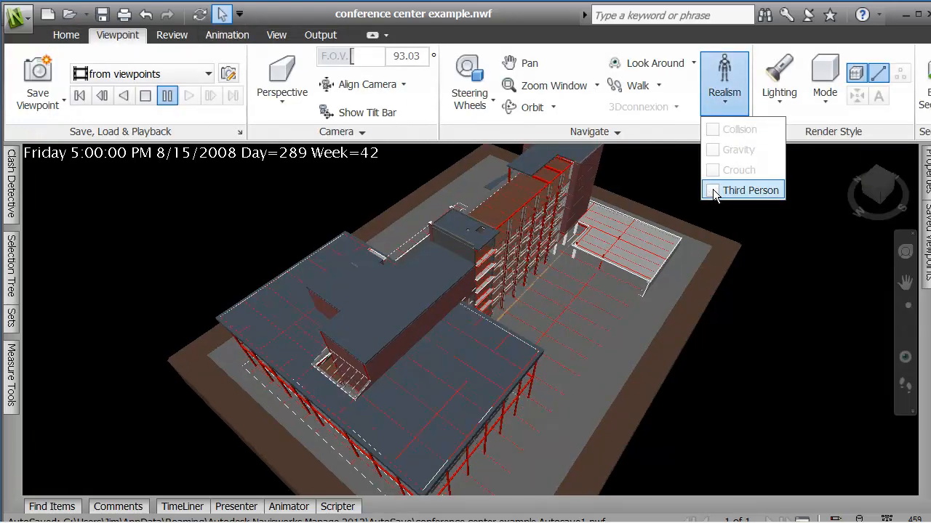
- Rewind the TimeLiner simulation to its start and play it through from the elevated overview
{"action": "left_click", "coordinate": [192, 510]}
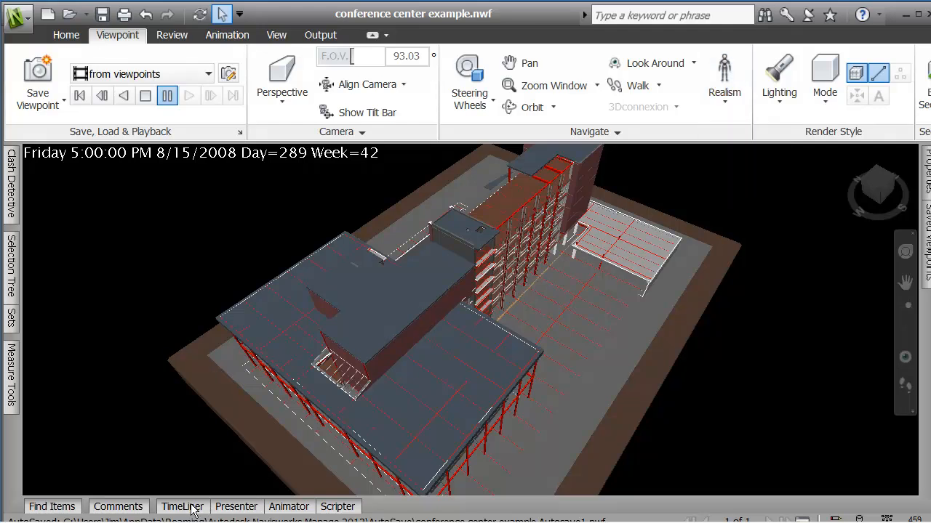
{"action": "left_click", "coordinate": [192, 510]}
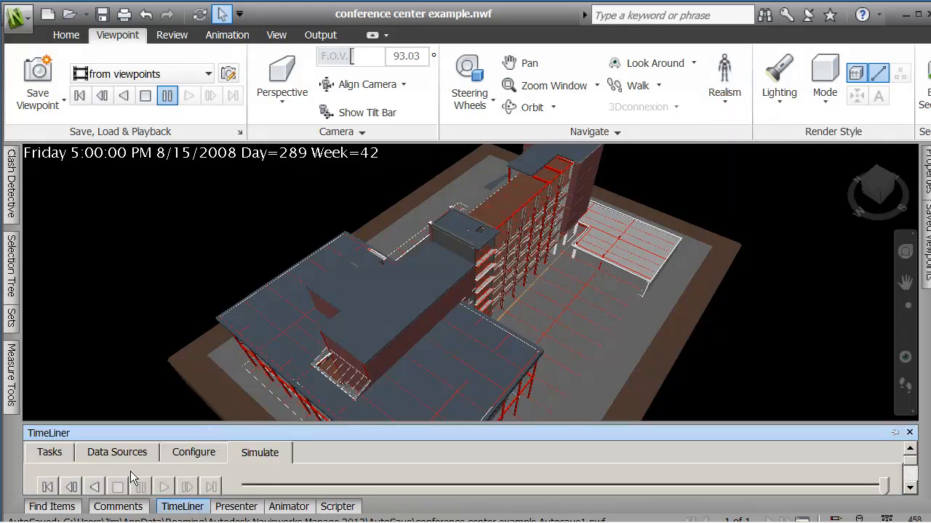
{"action": "left_click", "coordinate": [47, 487]}
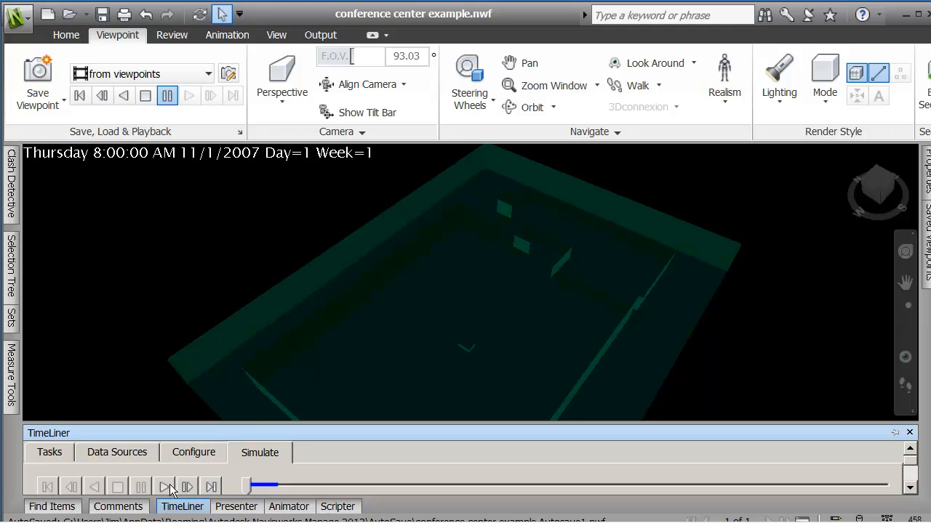
{"action": "left_click", "coordinate": [165, 488]}
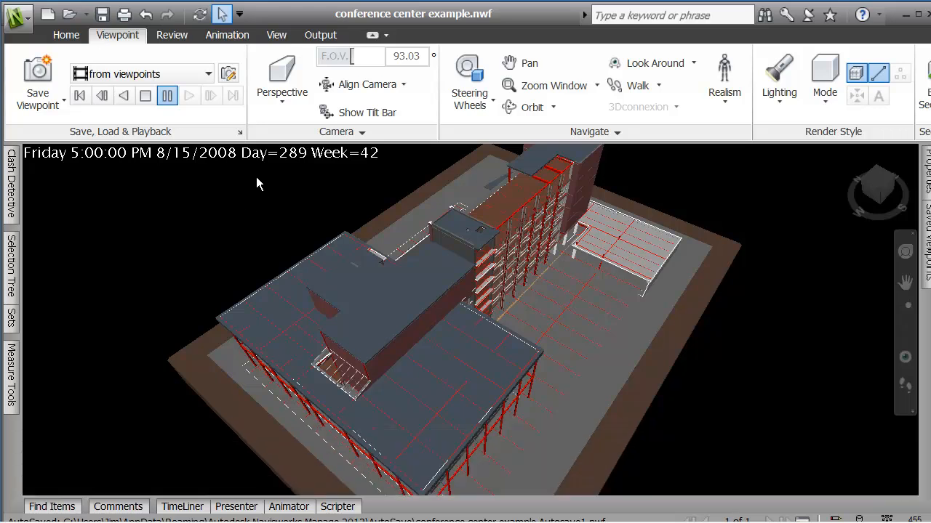
- Start an animation export with TimeLiner Simulation as the source and OpenGL as the renderer
{"action": "left_click", "coordinate": [320, 35]}
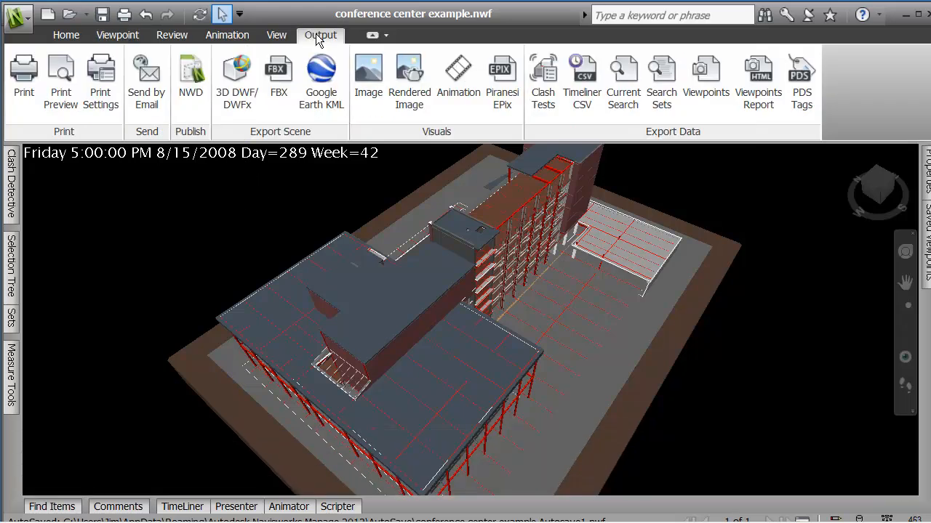
{"action": "left_click", "coordinate": [454, 93]}
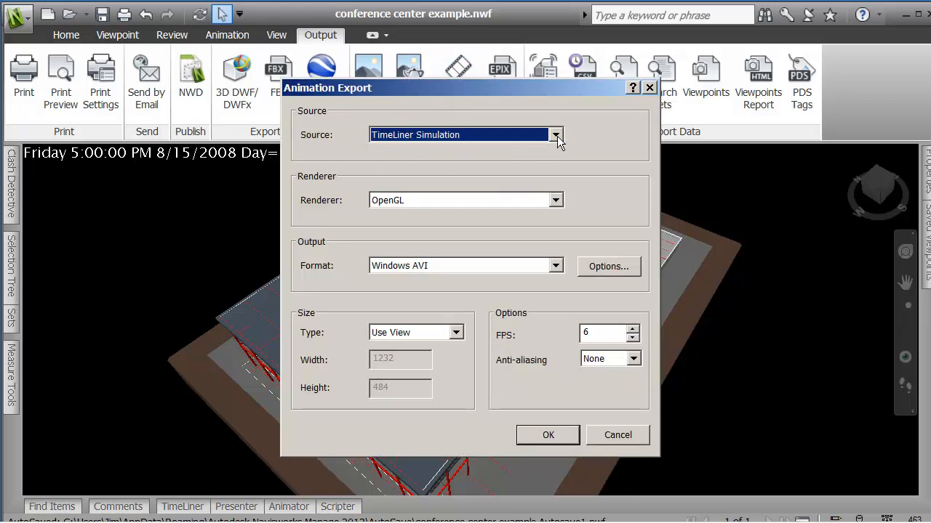
{"action": "left_click", "coordinate": [555, 135]}
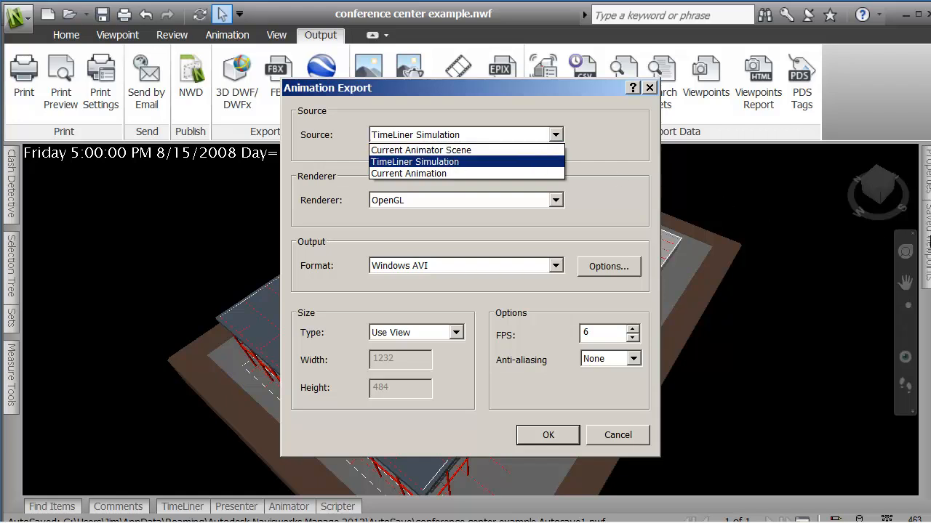
{"action": "left_click", "coordinate": [421, 162]}
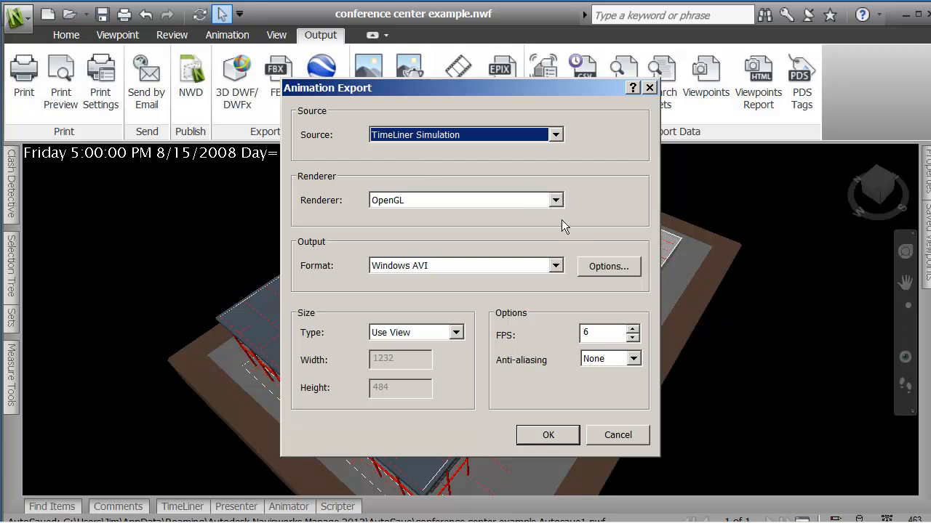
{"action": "left_click", "coordinate": [557, 202]}
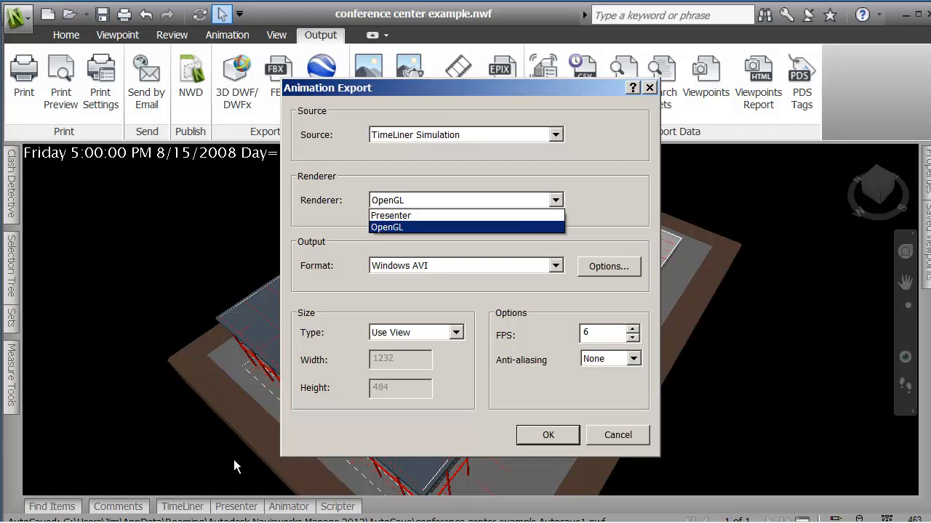
{"action": "left_click", "coordinate": [393, 228]}
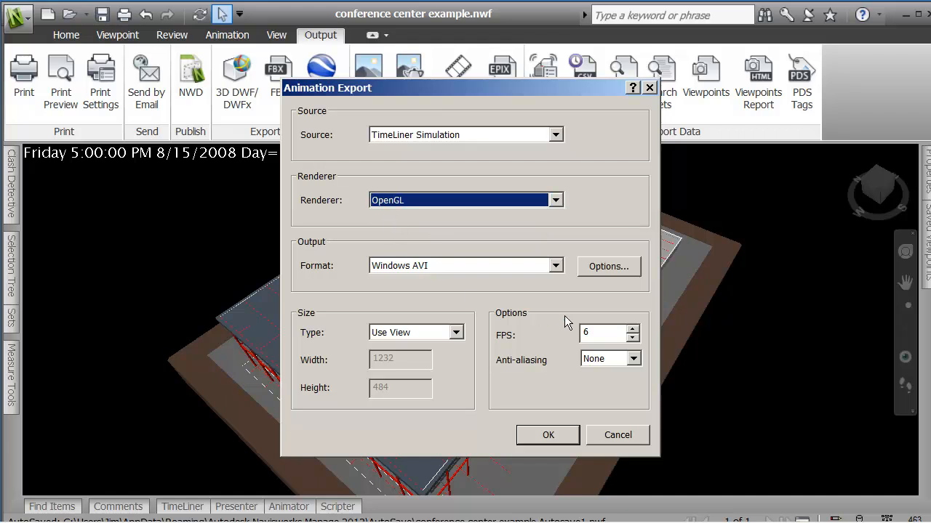
- Choose Windows AVI as the animation's output format and set the frame rate to 15 FPS
{"action": "left_click", "coordinate": [556, 269]}
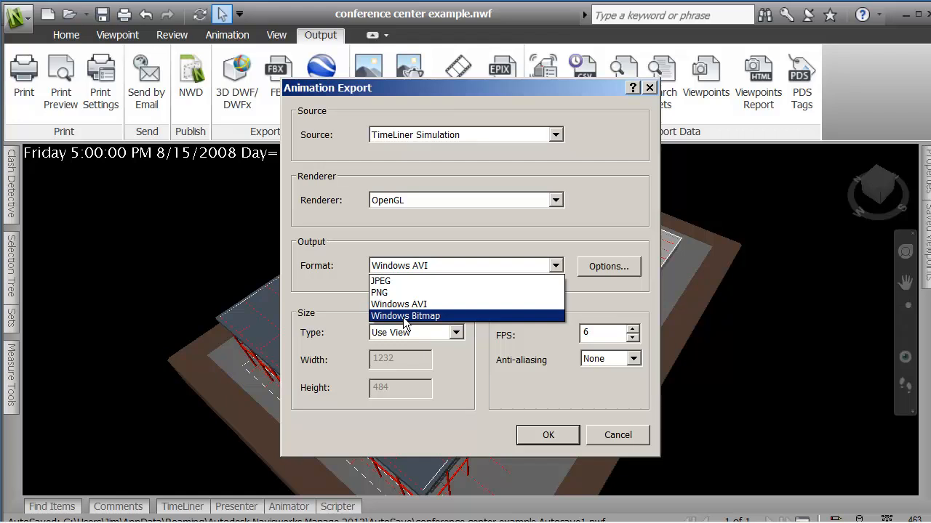
{"action": "left_click", "coordinate": [272, 268]}
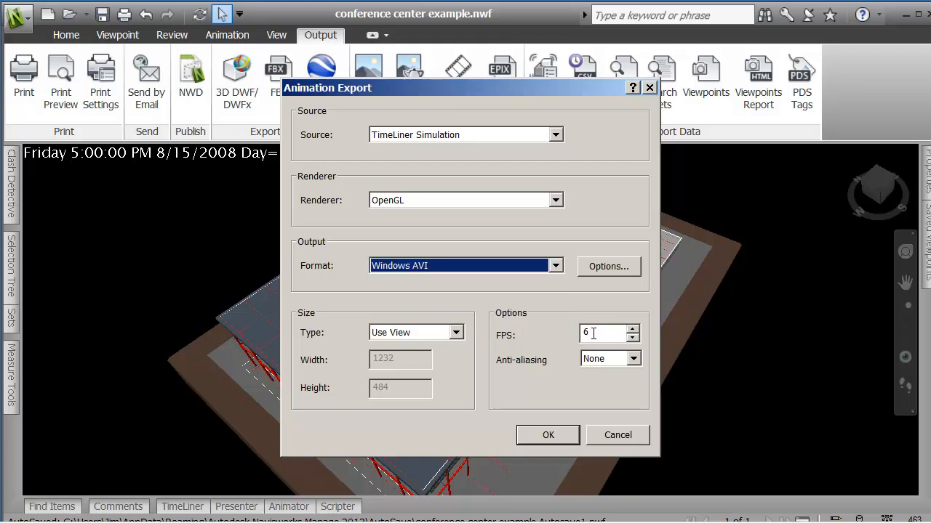
{"action": "left_click_drag", "start_coordinate": [593, 333], "coordinate": [582, 336]}
{"action": "type", "text": "12"}
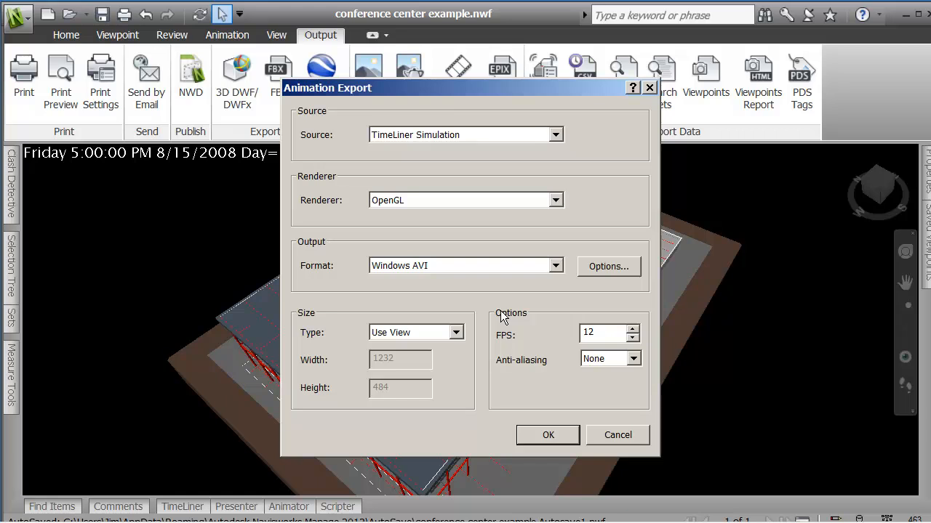
{"action": "double_click", "coordinate": [591, 331]}
{"action": "type", "text": "1"}
- Accept the Microsoft Video 1 compressor with a compression quality of 75 for the AVI output
{"action": "left_click", "coordinate": [598, 268]}
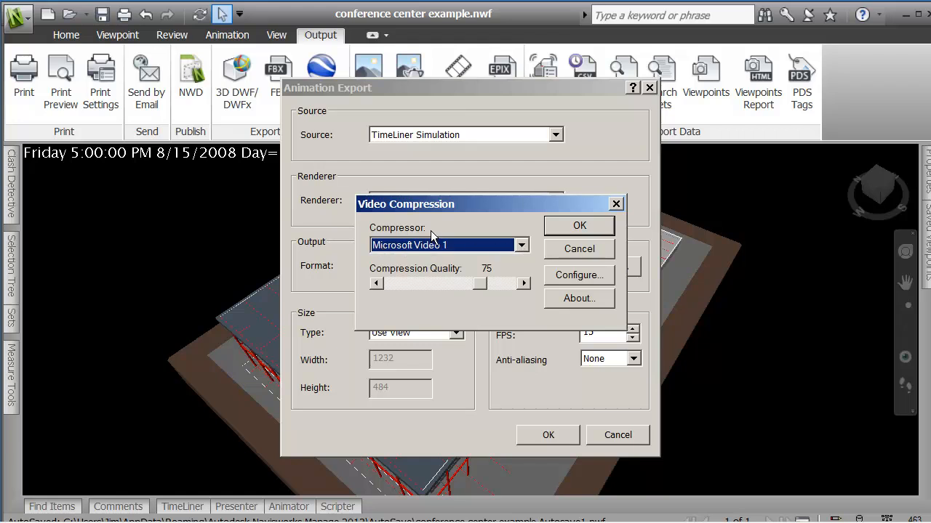
{"action": "left_click_drag", "start_coordinate": [520, 201], "coordinate": [533, 159]}
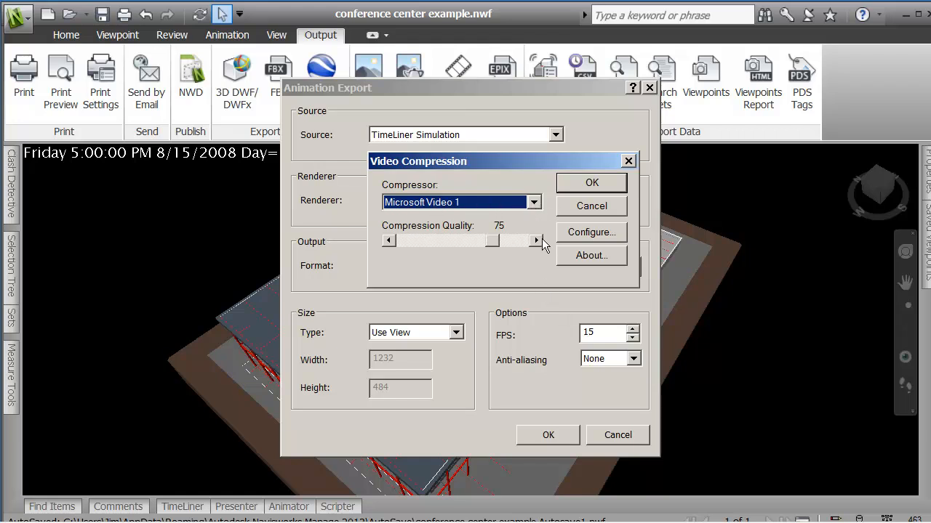
{"action": "left_click", "coordinate": [590, 185]}
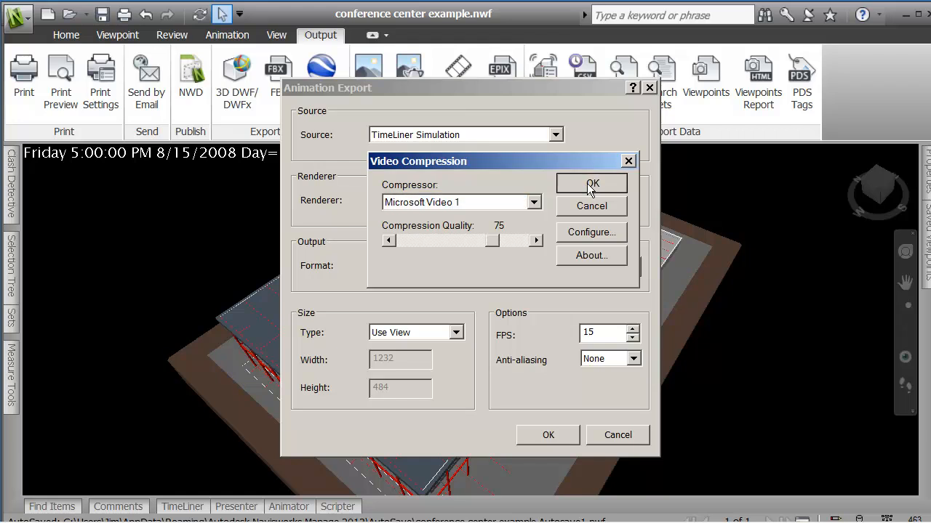
{"action": "left_click", "coordinate": [591, 185]}
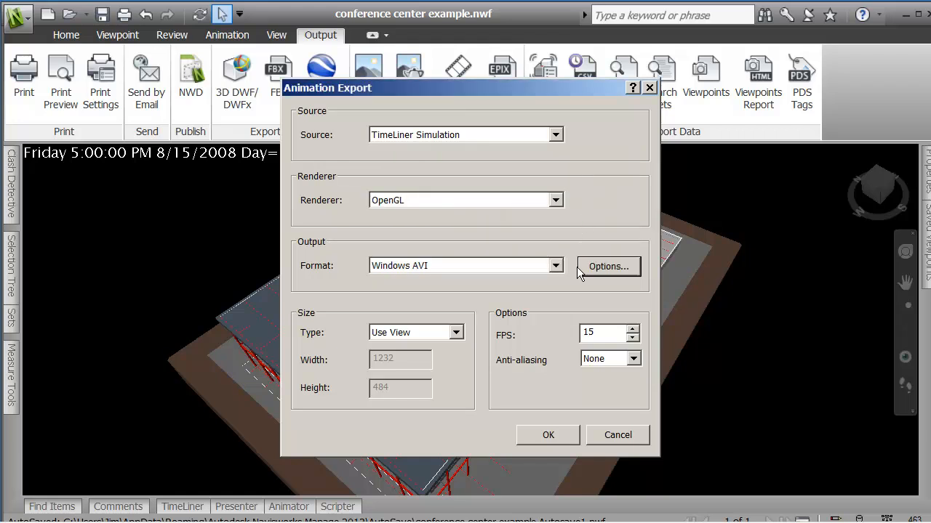
- Export the animation to the Getting Started folder as the AVI file conference center example-TimeLiner
{"action": "left_click", "coordinate": [549, 436]}
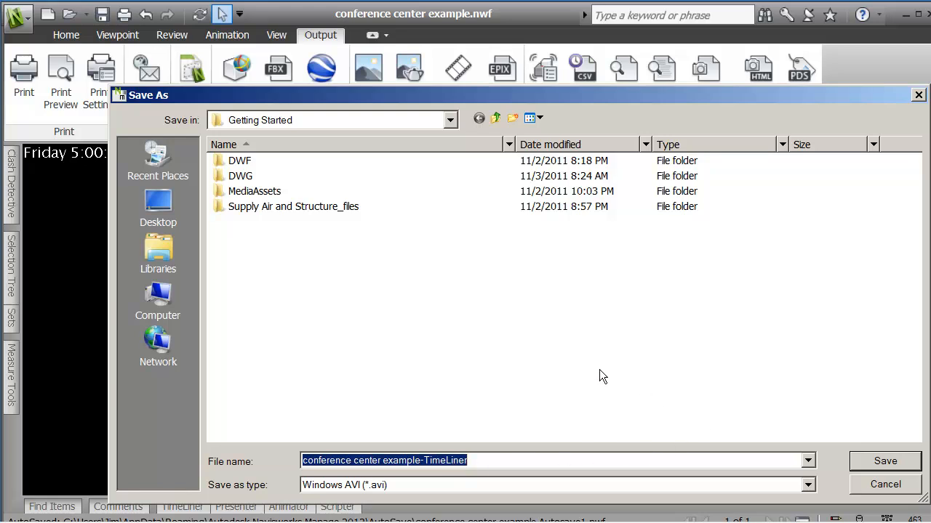
{"action": "left_click", "coordinate": [877, 463]}
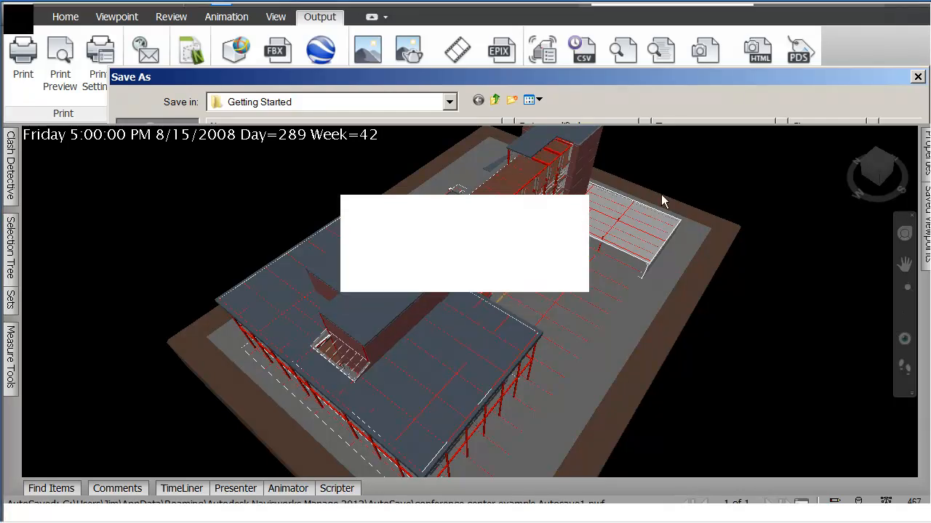
{"action": "key", "text": "F10"}
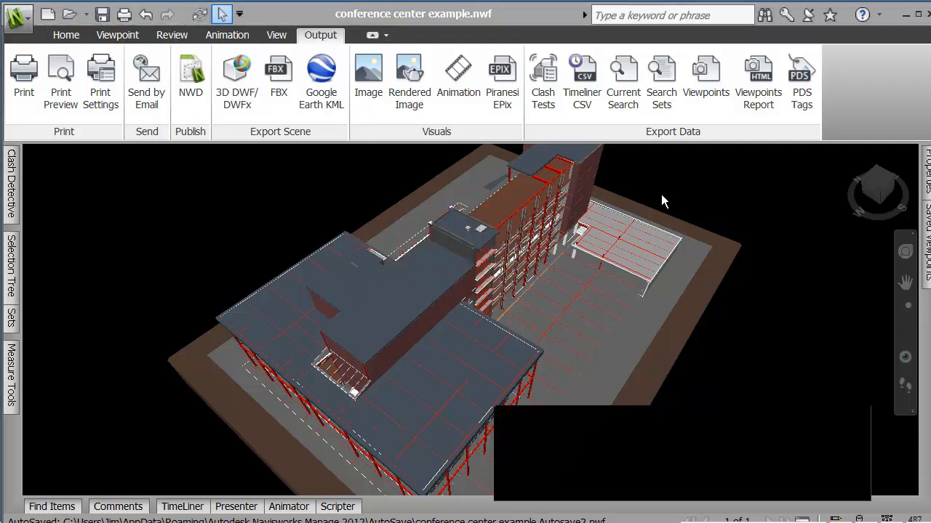